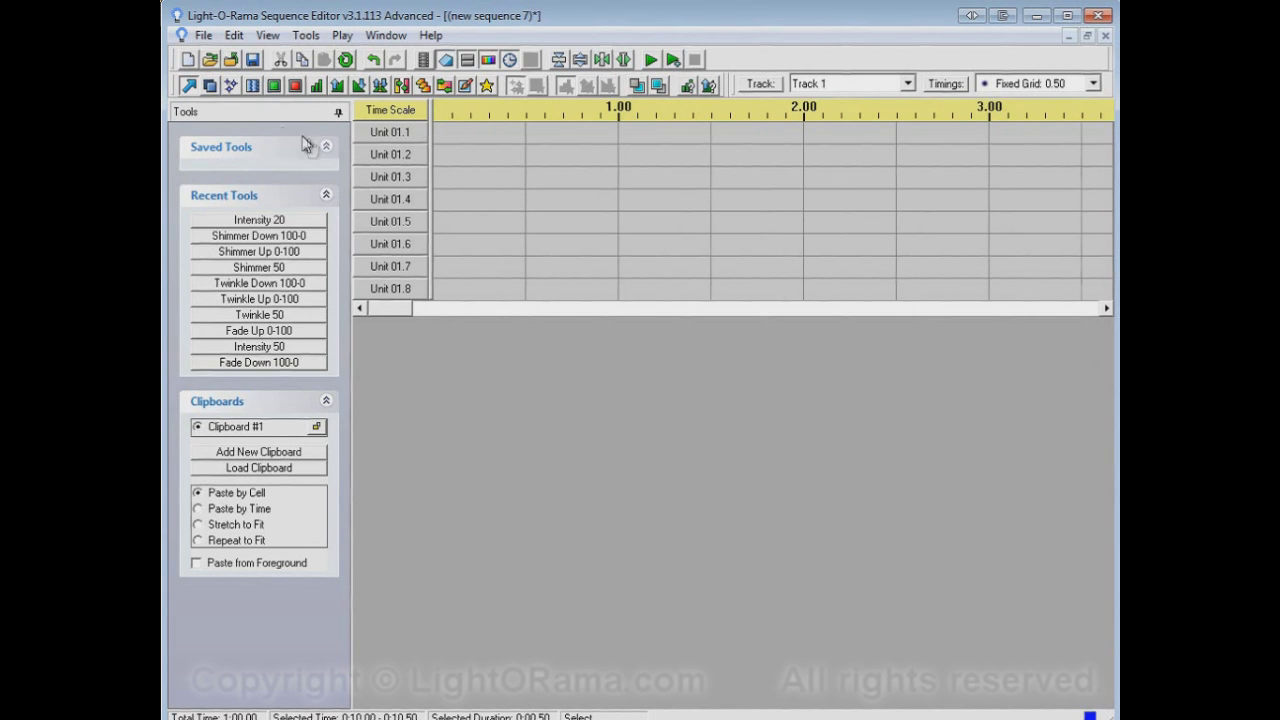
Select the Twinkle (star) tool on the effects toolbar.
left_click(233, 84)
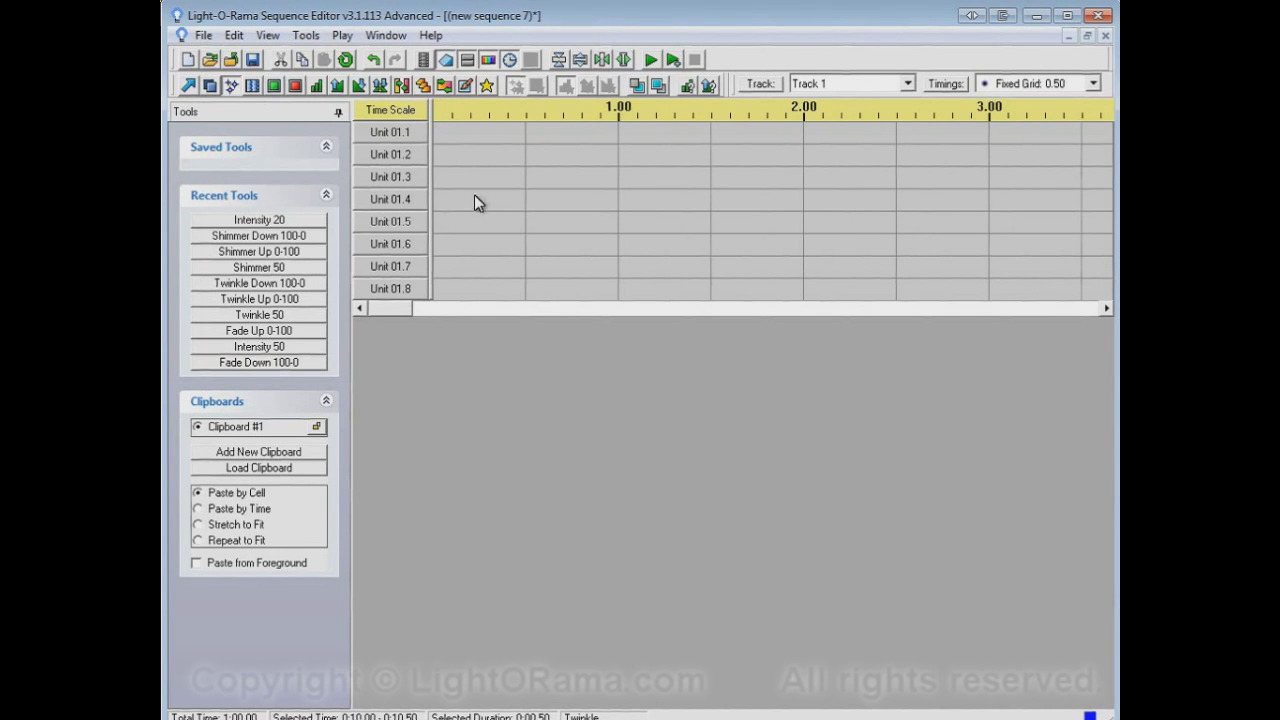
Add a twinkle to Unit 01.2, shimmer to Unit 01.5, and 50% intensity to Unit 01.3.
left_click(553, 159)
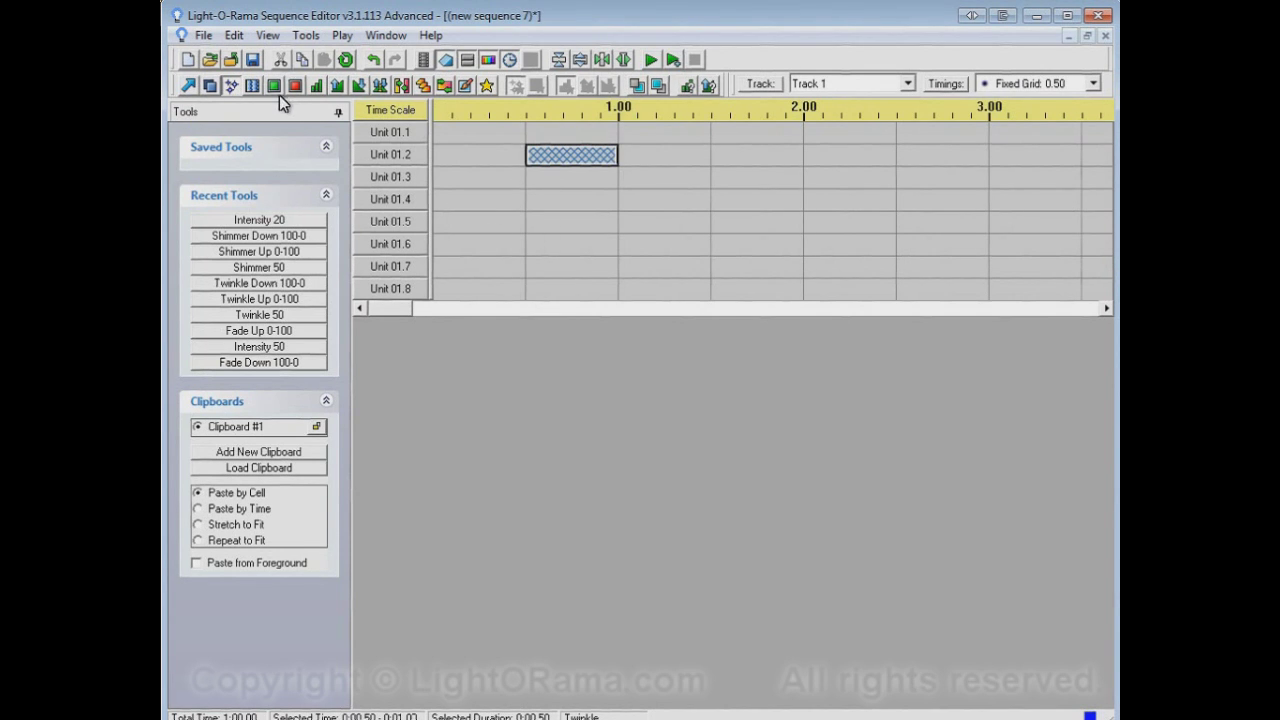
left_click(254, 86)
left_click(578, 224)
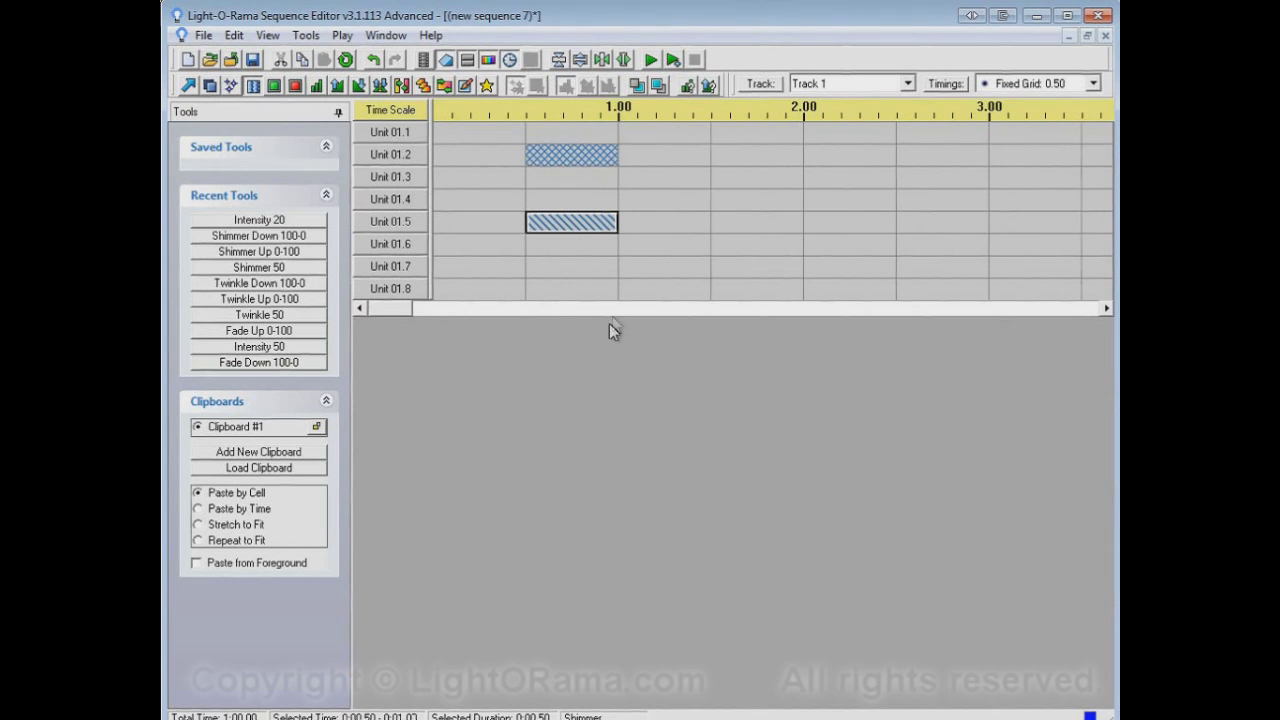
left_click(317, 86)
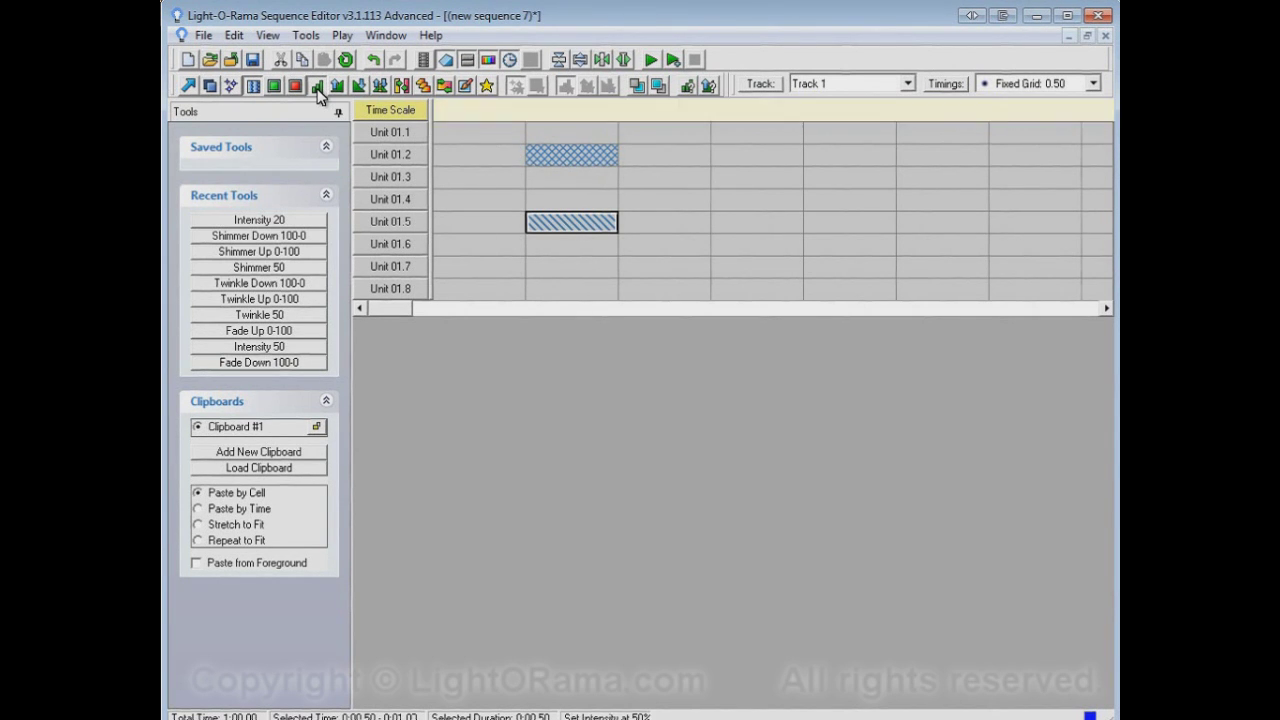
left_click(670, 183)
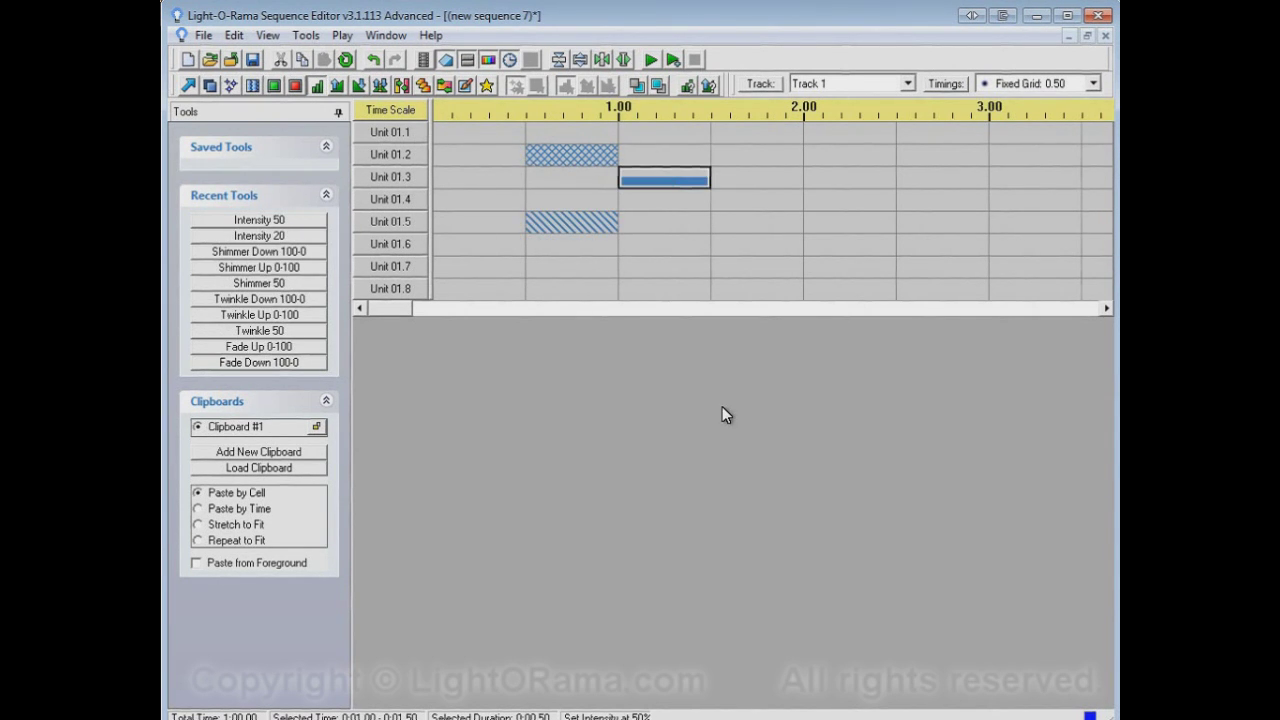
Fade Unit 01.4 up at 1.50–2.00 and down at 2.00–2.50, then return to selecting.
left_click(337, 85)
left_click(730, 200)
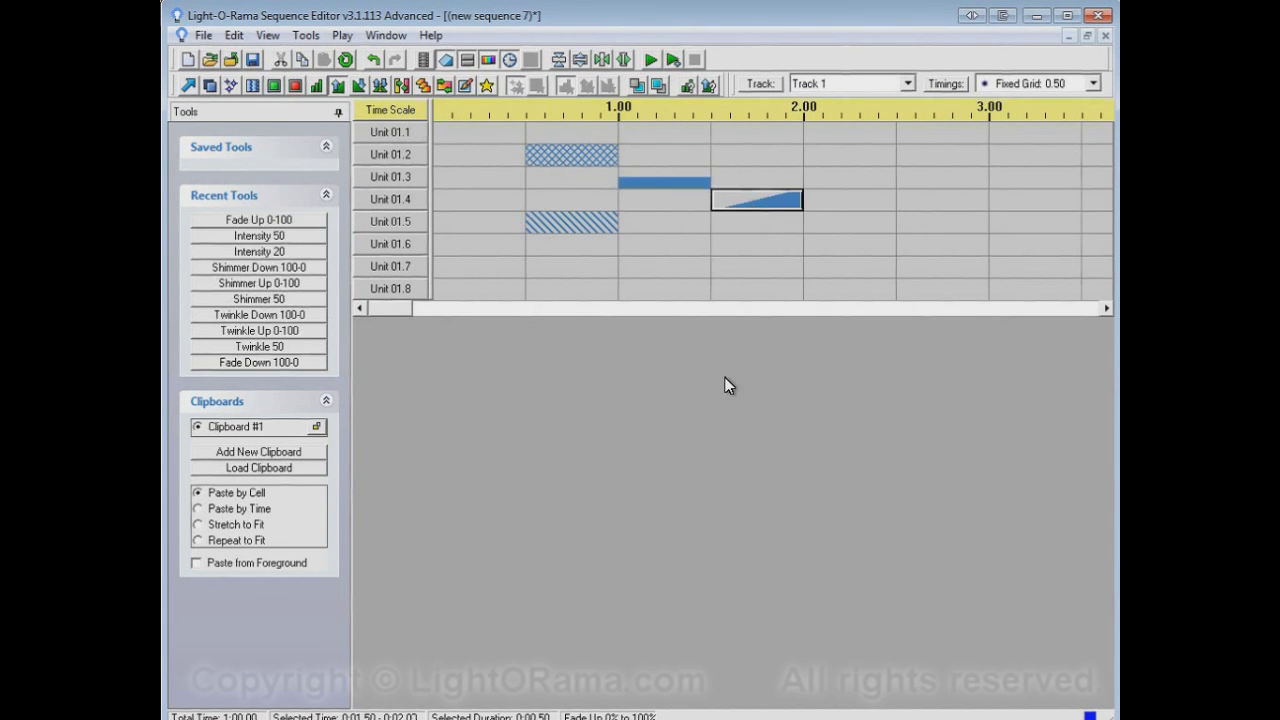
left_click(360, 86)
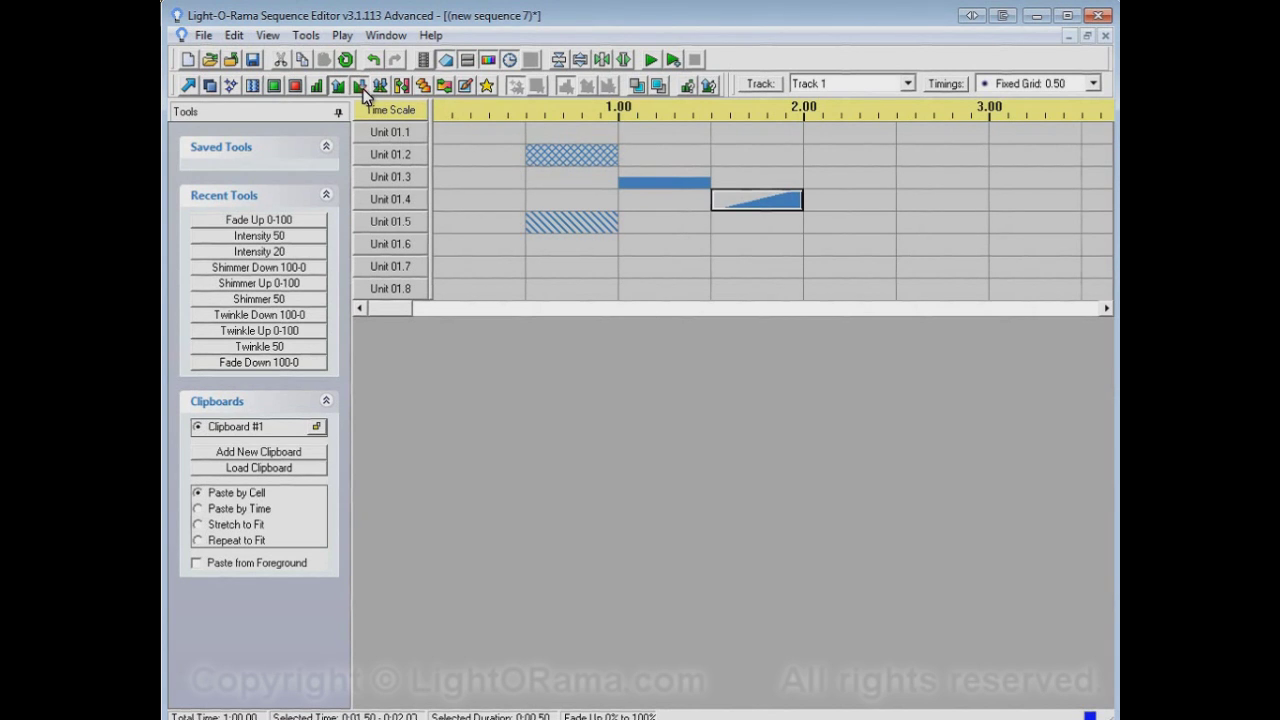
left_click(836, 203)
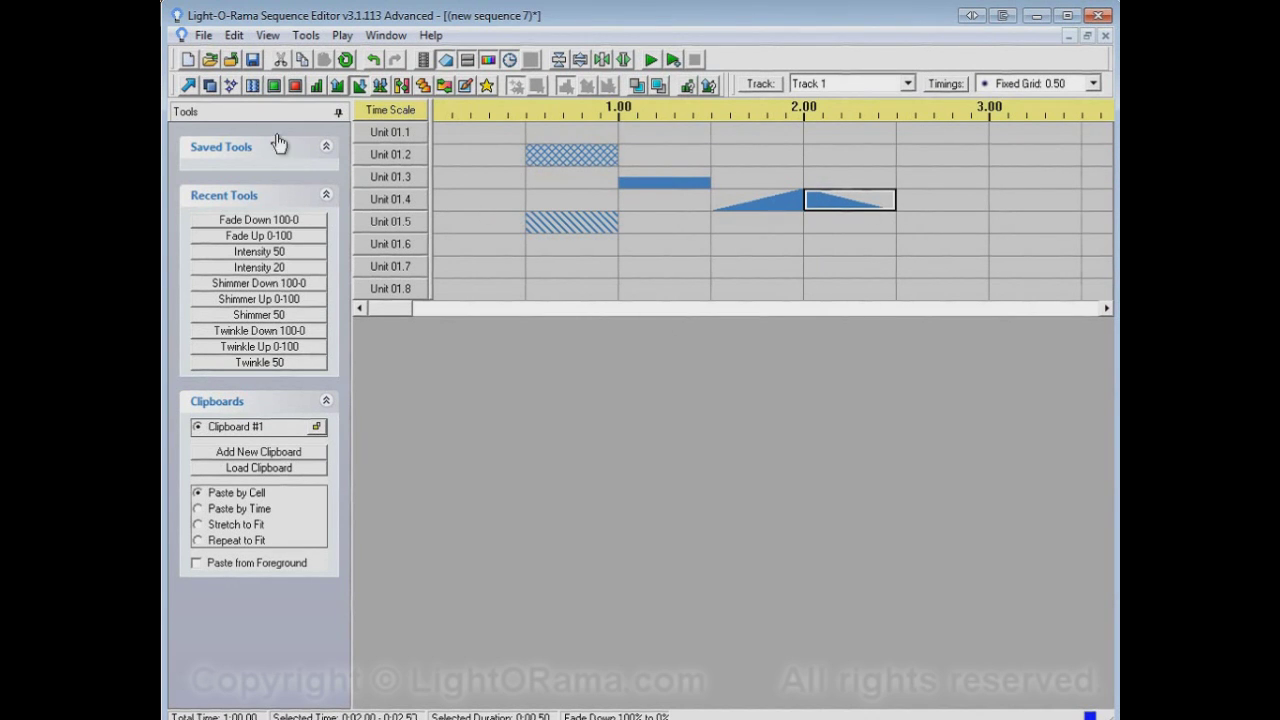
left_click(194, 87)
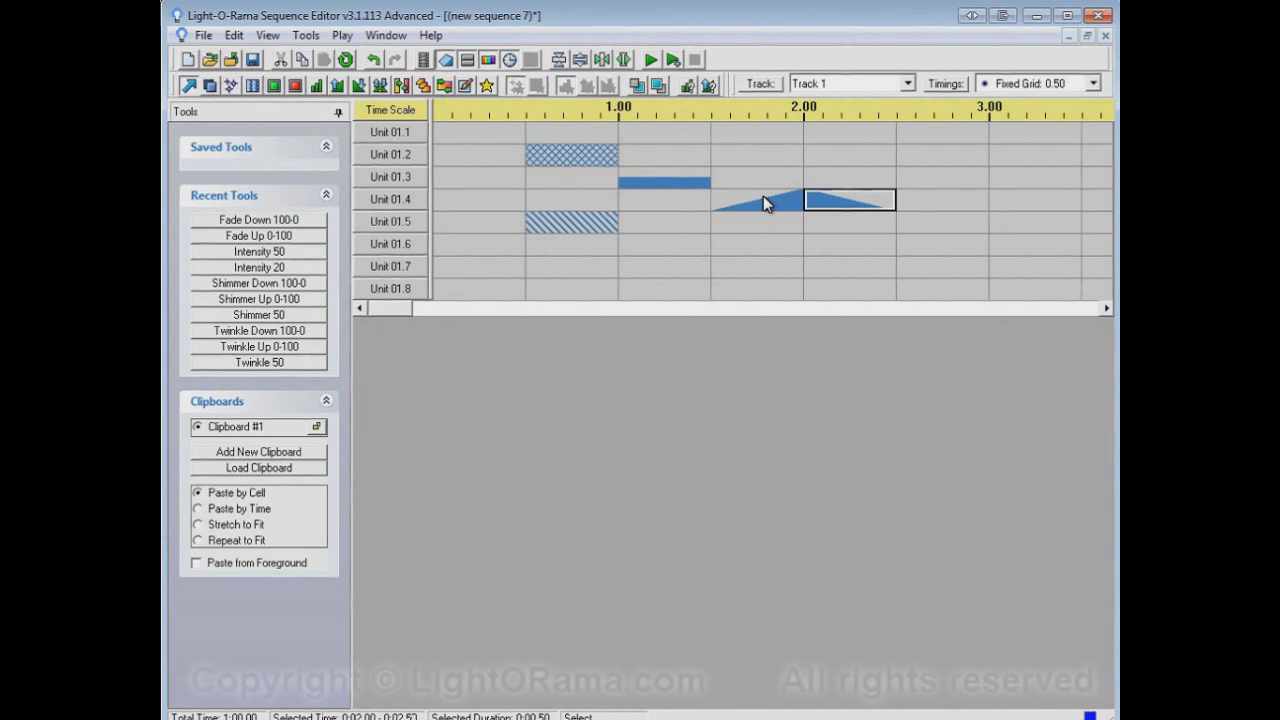
Turn off Units 01.1–01.8 from 0.00 to 3.00, clearing all effects.
left_click(295, 86)
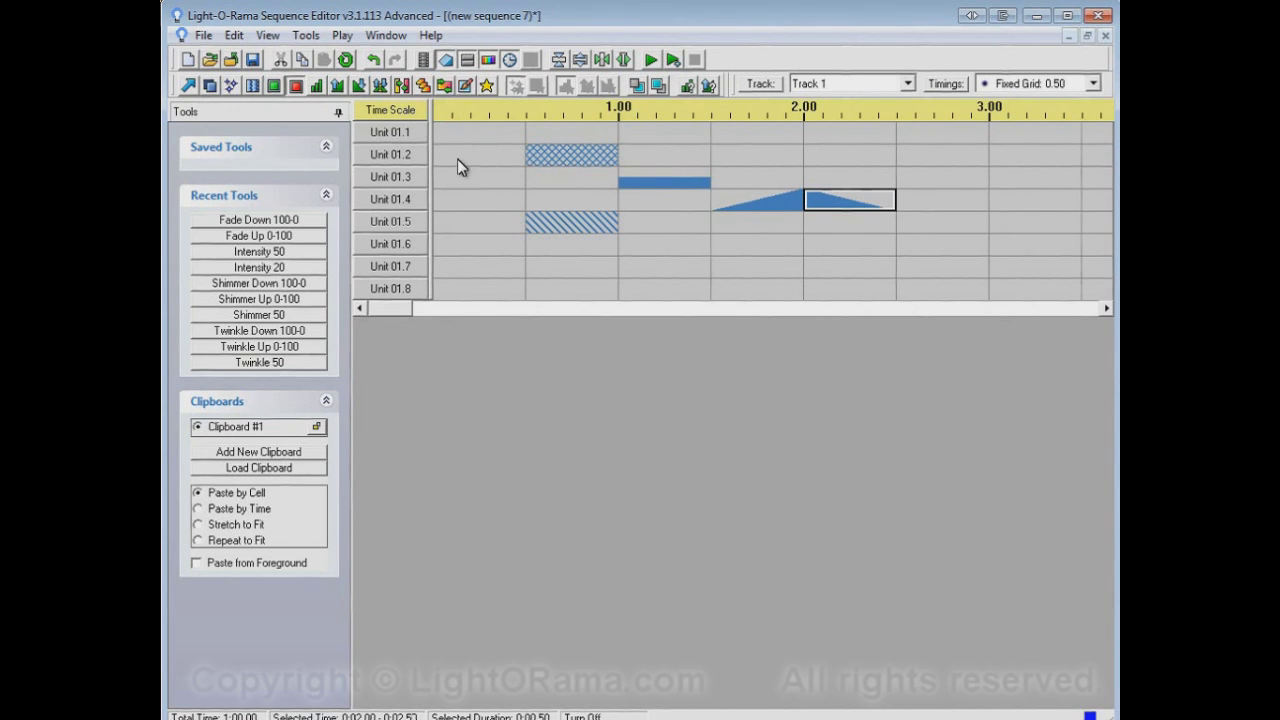
left_click_drag(462, 138, 960, 296)
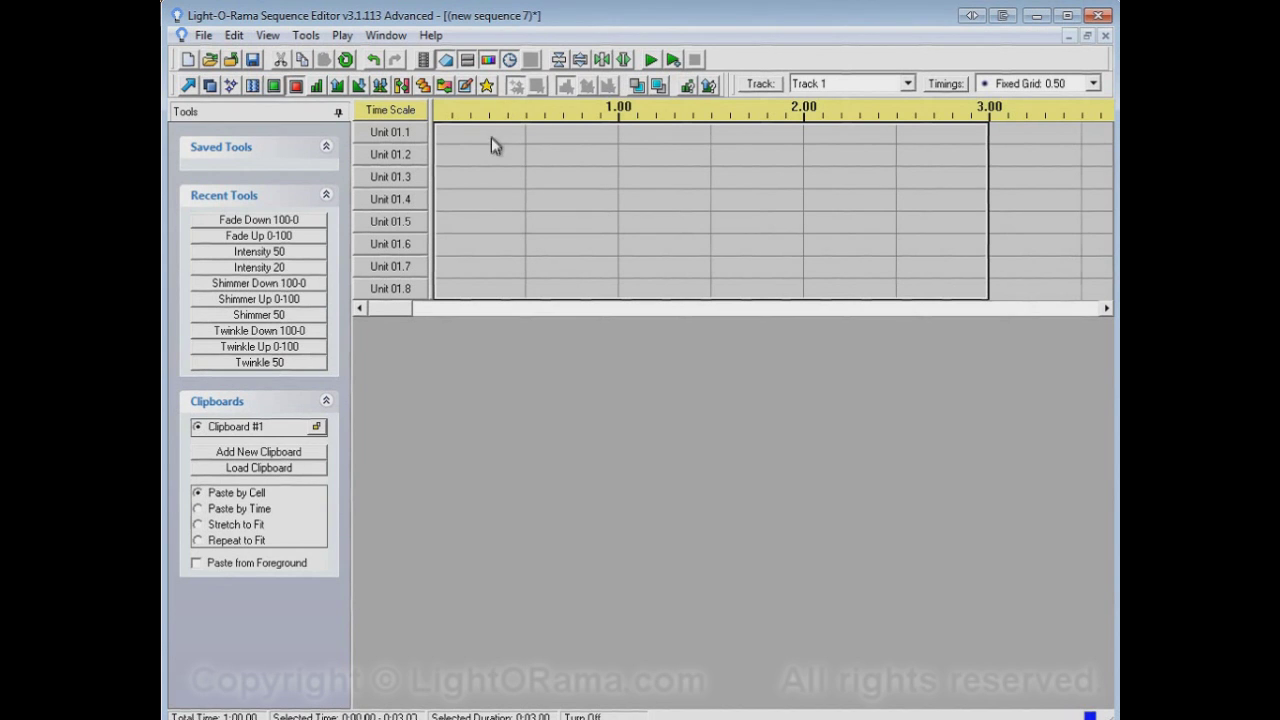
left_click(488, 86)
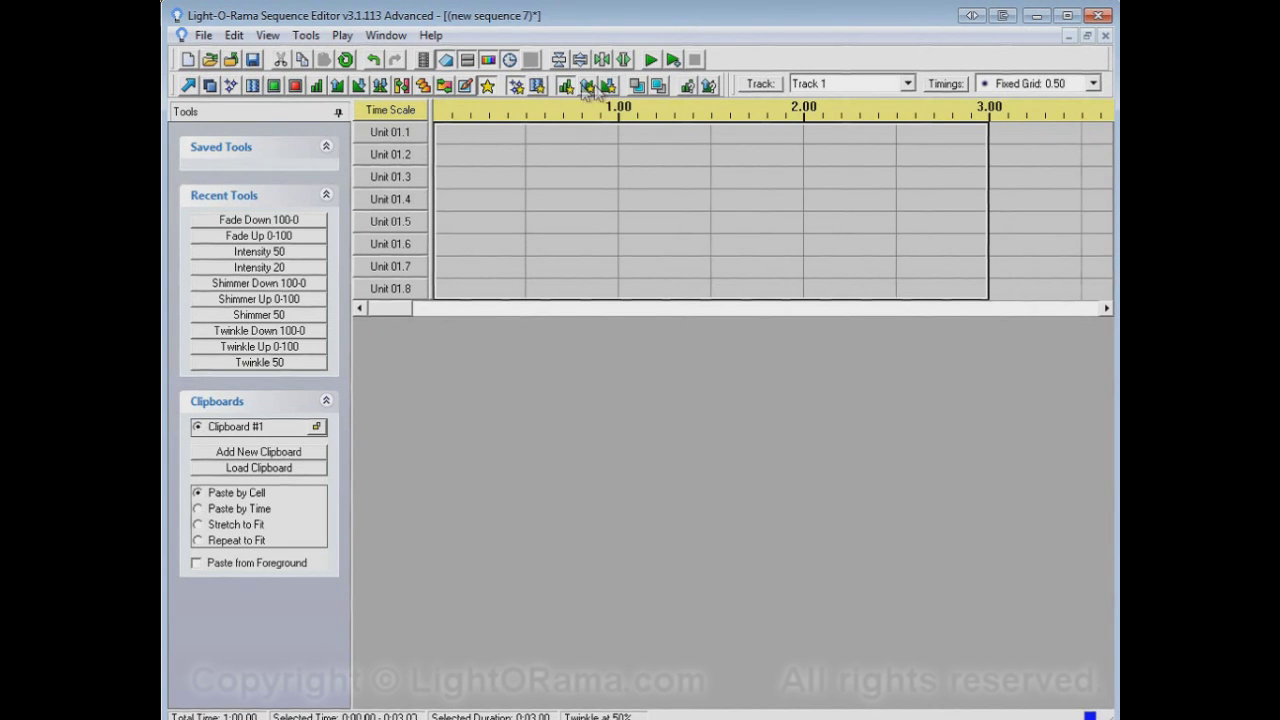
Review the Twinkle and Shimmer tool variants, ending on Shimmer Up 0% to 100%.
left_click(190, 86)
left_click(489, 87)
left_click(537, 86)
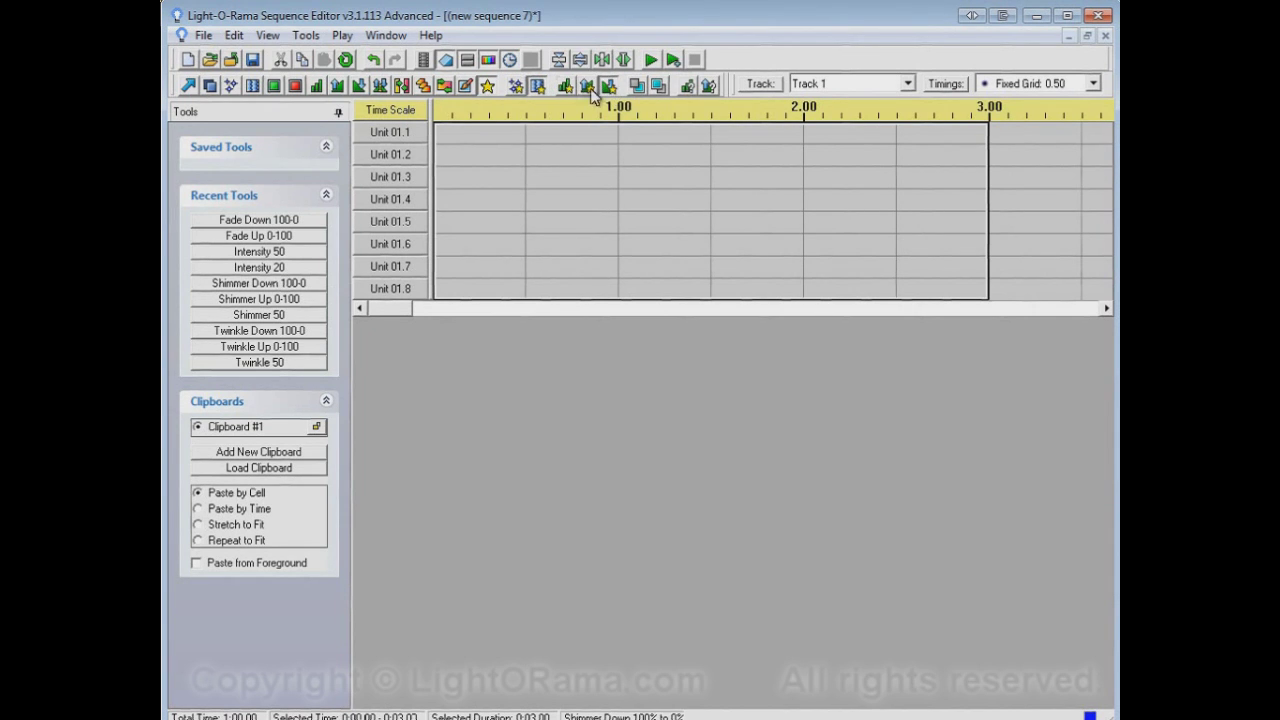
left_click(518, 87)
left_click(588, 86)
Give Unit 01.4 a shimmer up at 0.50–1.00 and a twinkle down at 1.50–2.00.
left_click(560, 204)
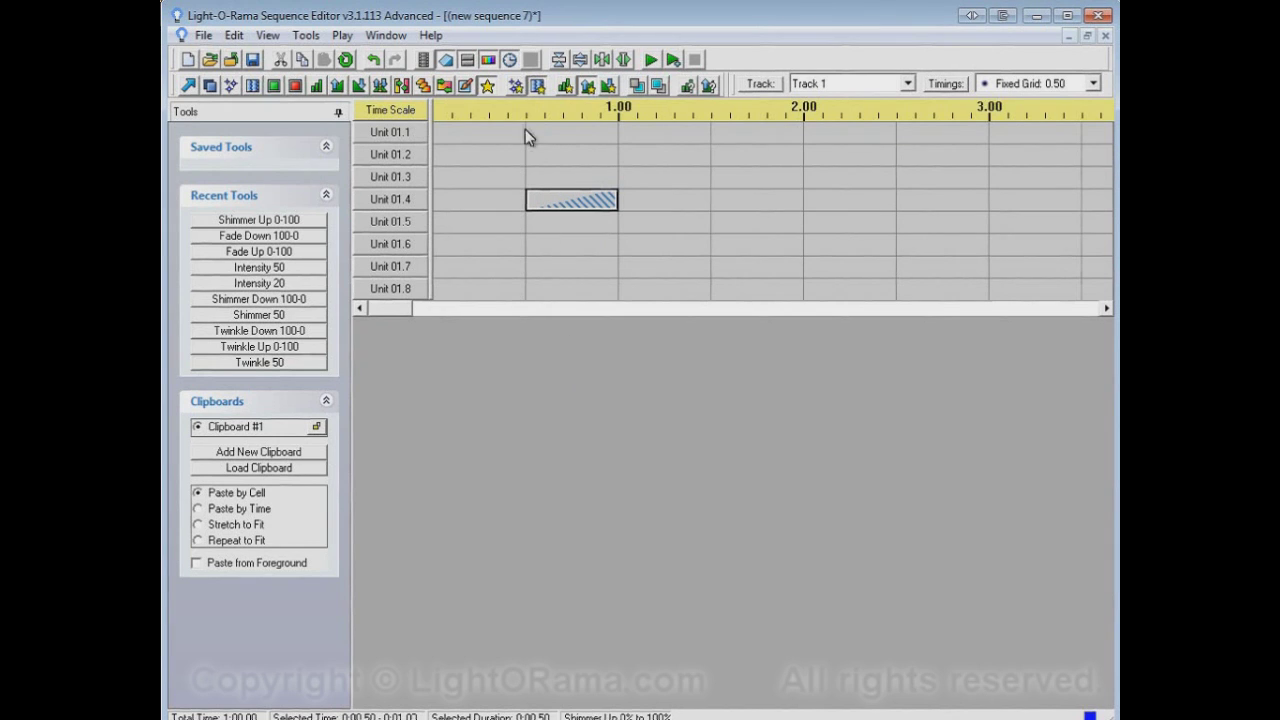
left_click(608, 85)
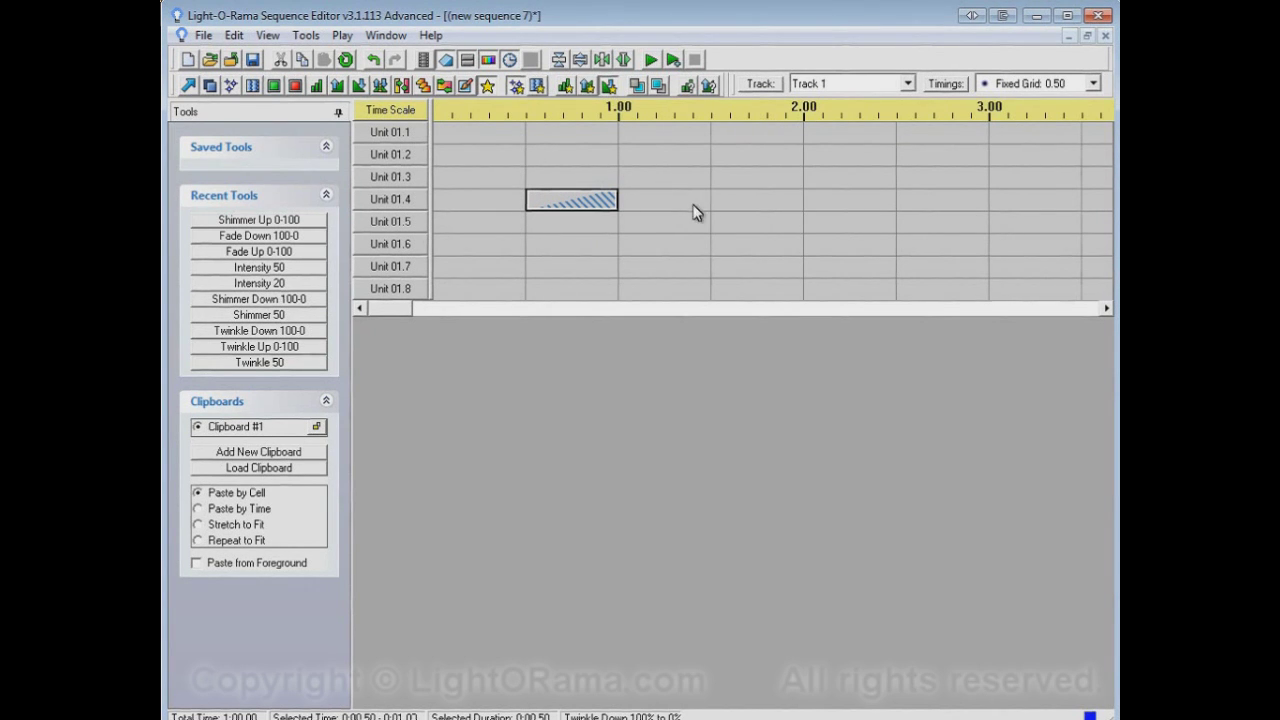
left_click(720, 200)
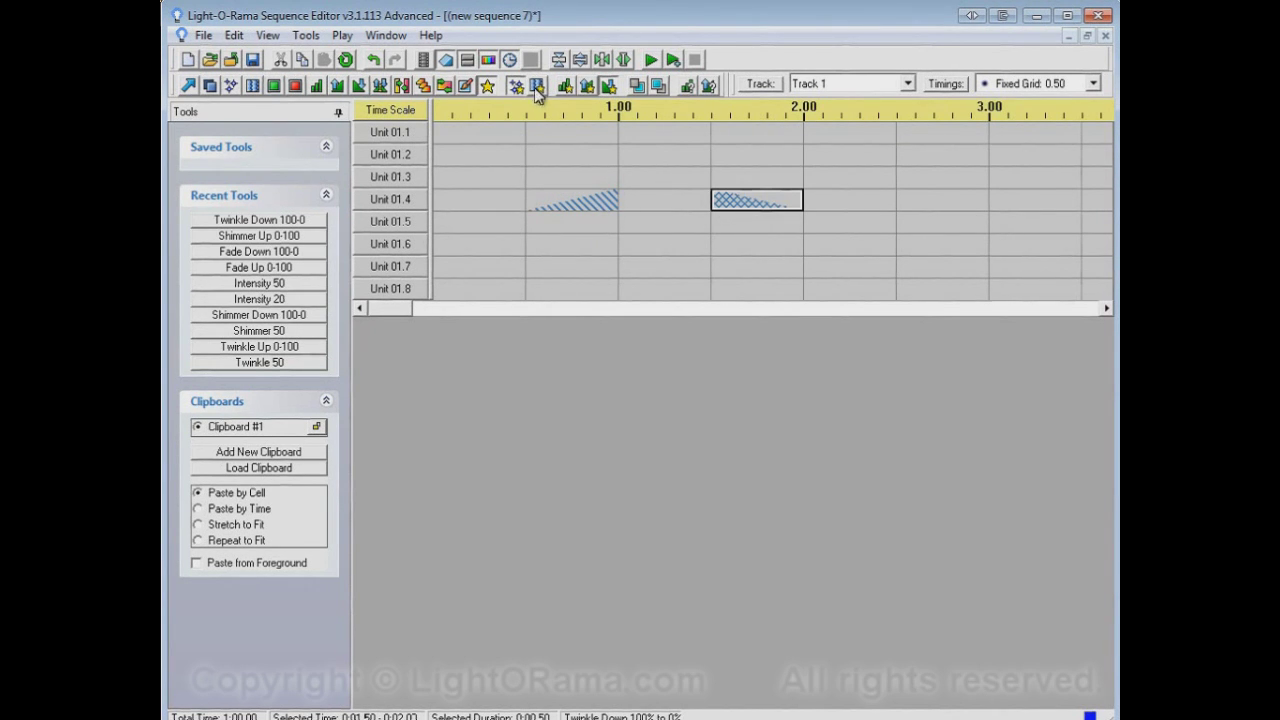
Twinkle Unit 01.7 from 0.50 to 2.50.
left_click(566, 86)
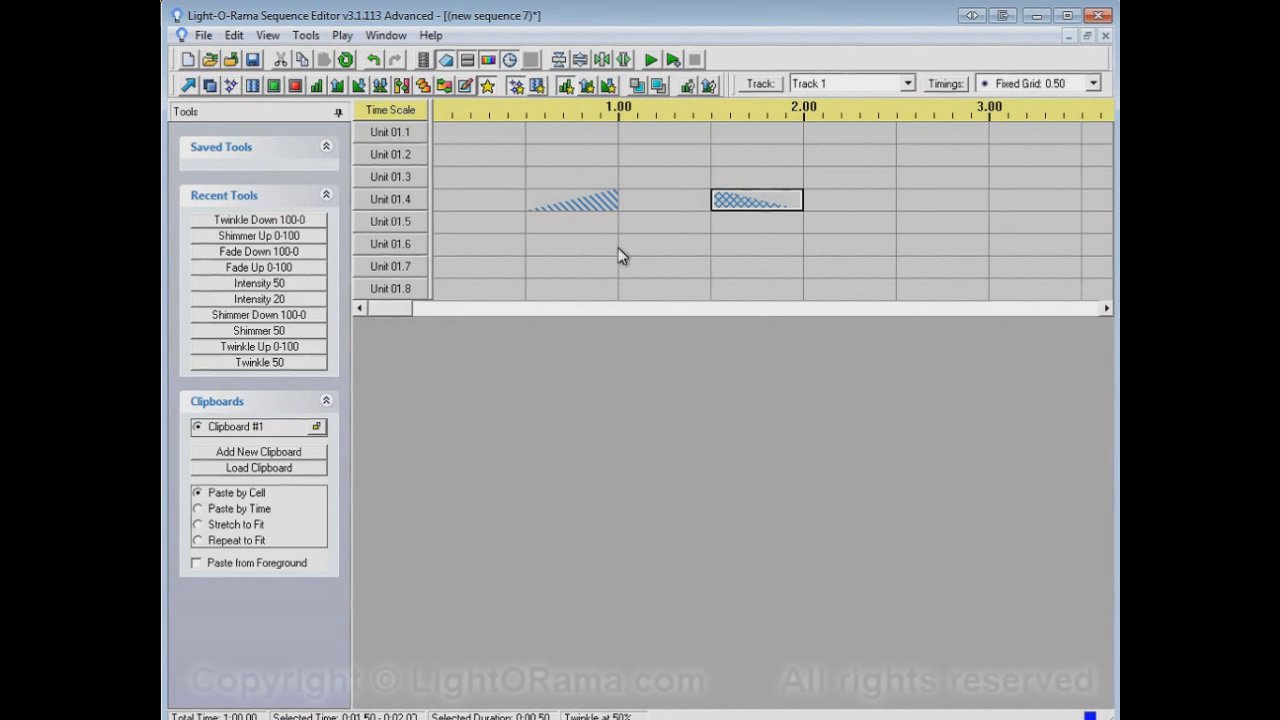
left_click(569, 264)
left_click_drag(601, 264, 820, 268)
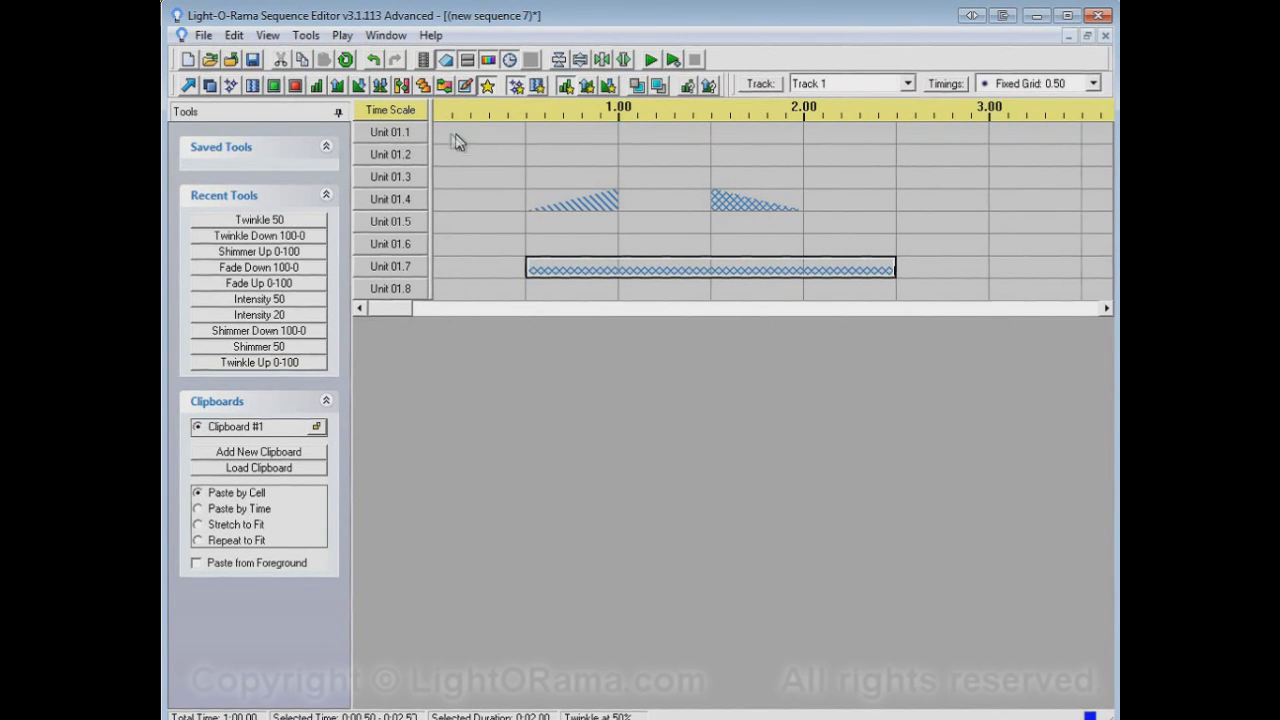
Fill all units with twinkle to 1.00, twinkle up to 2.00, shimmer down to 3.00, then play.
left_click_drag(464, 137, 614, 300)
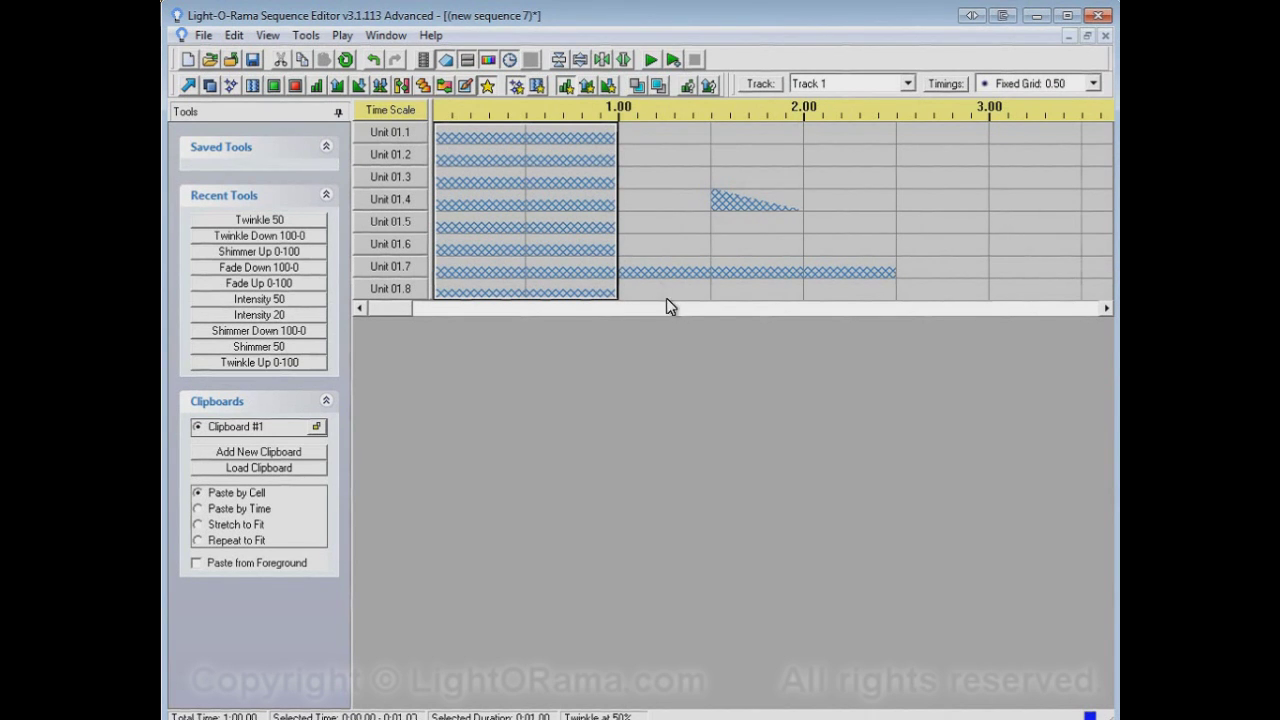
left_click(593, 85)
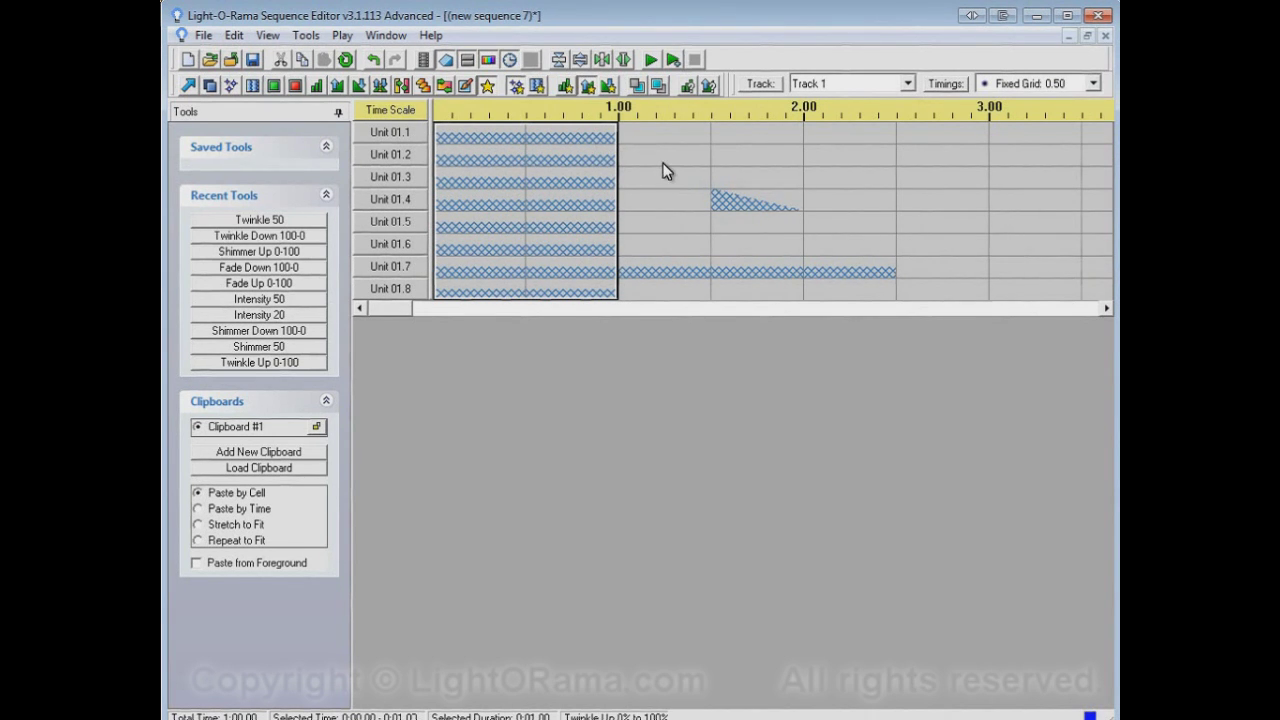
left_click_drag(652, 140, 791, 298)
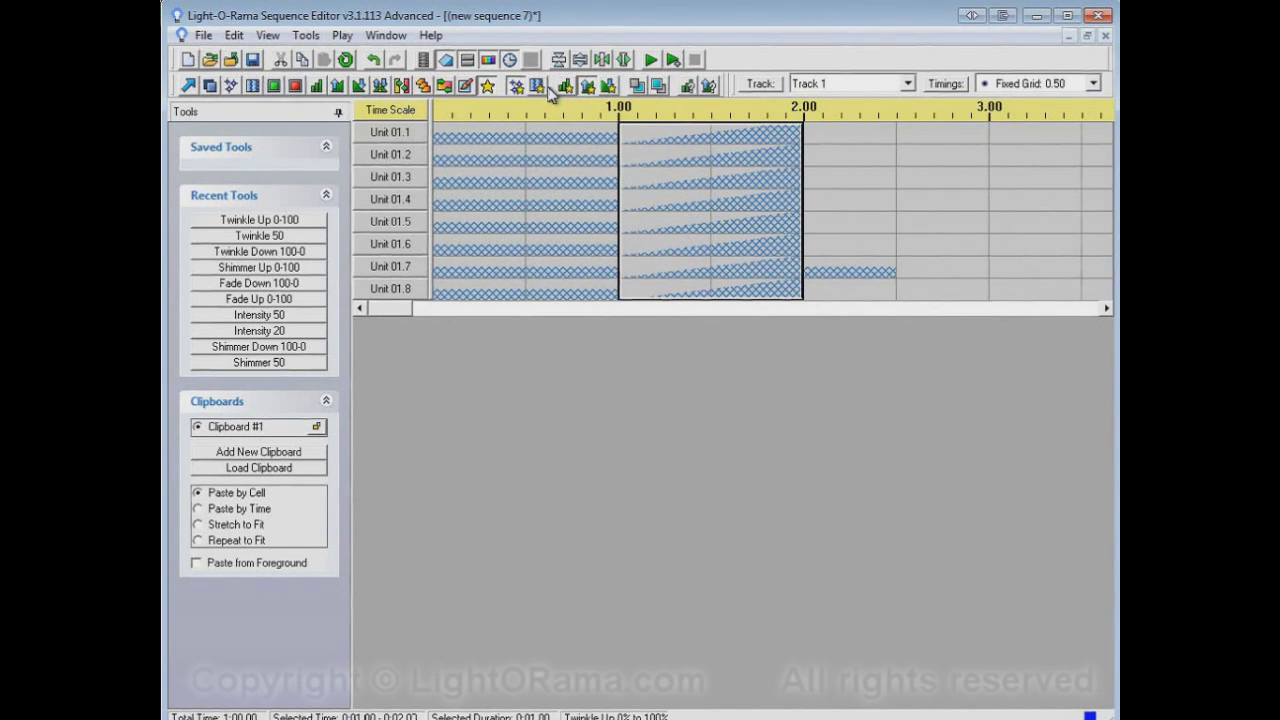
left_click(612, 88)
left_click_drag(808, 140, 981, 308)
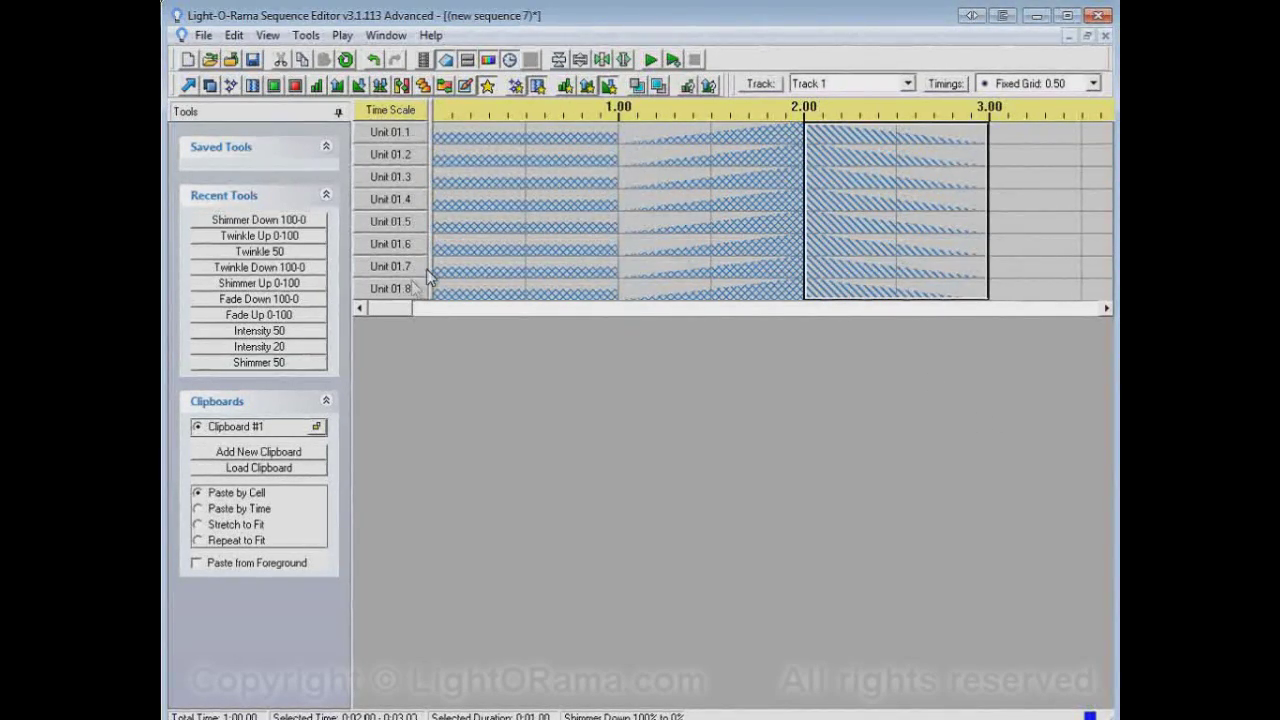
left_click(650, 60)
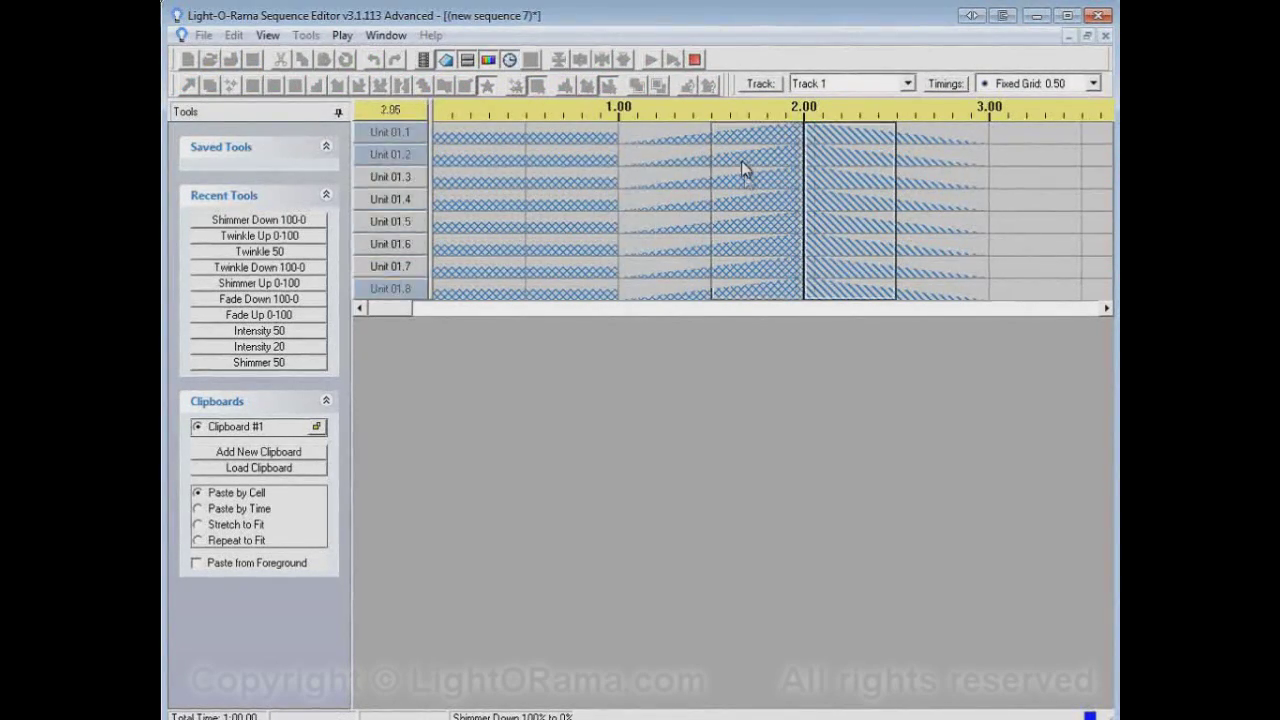
left_click(694, 60)
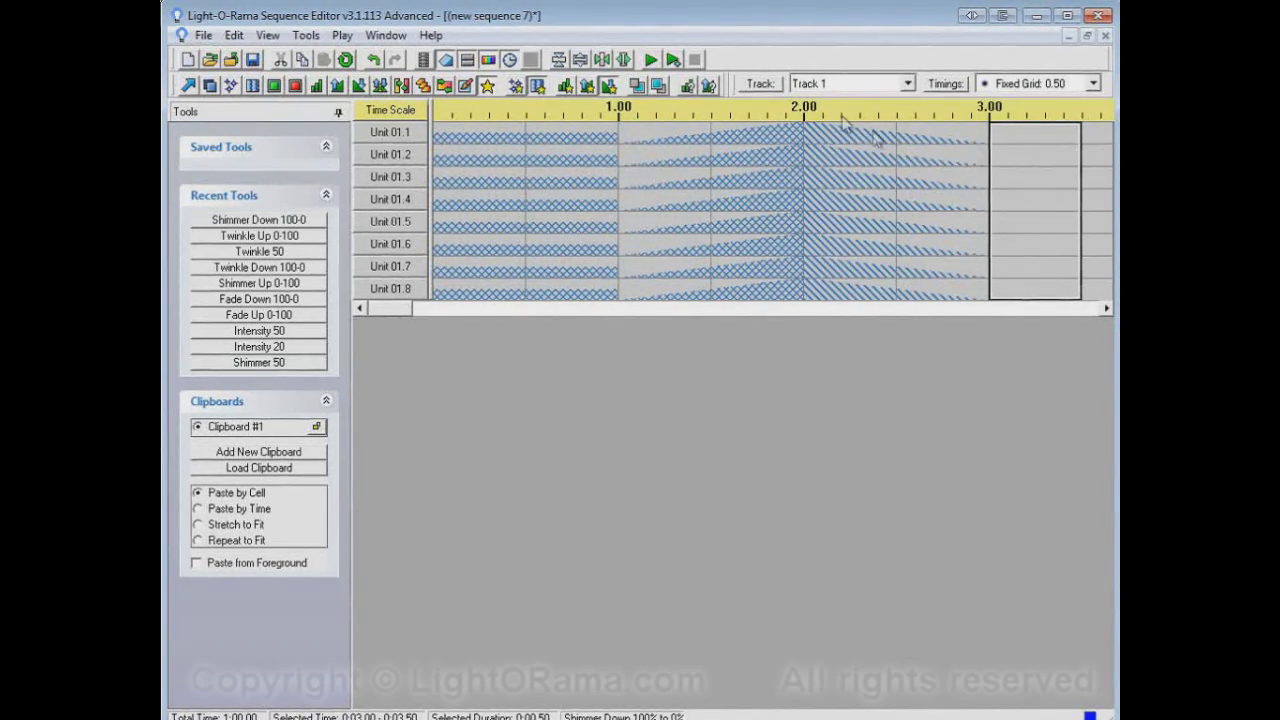
left_click(652, 61)
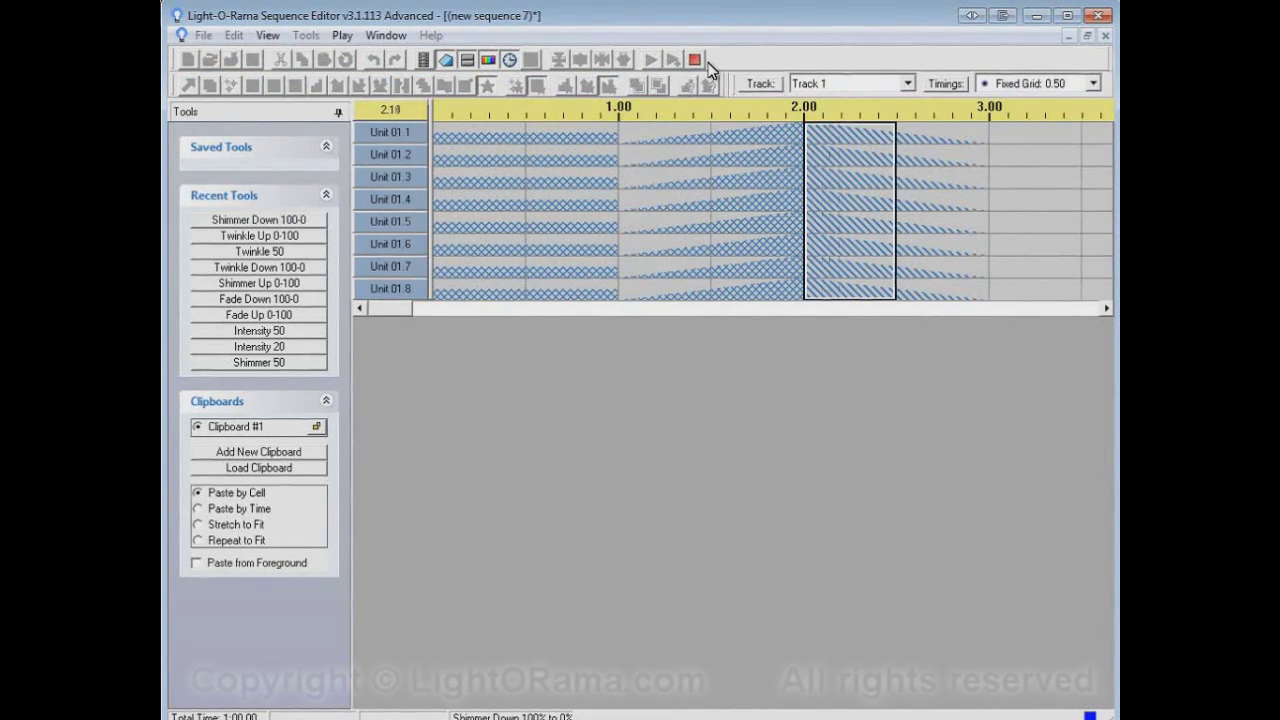
left_click(697, 61)
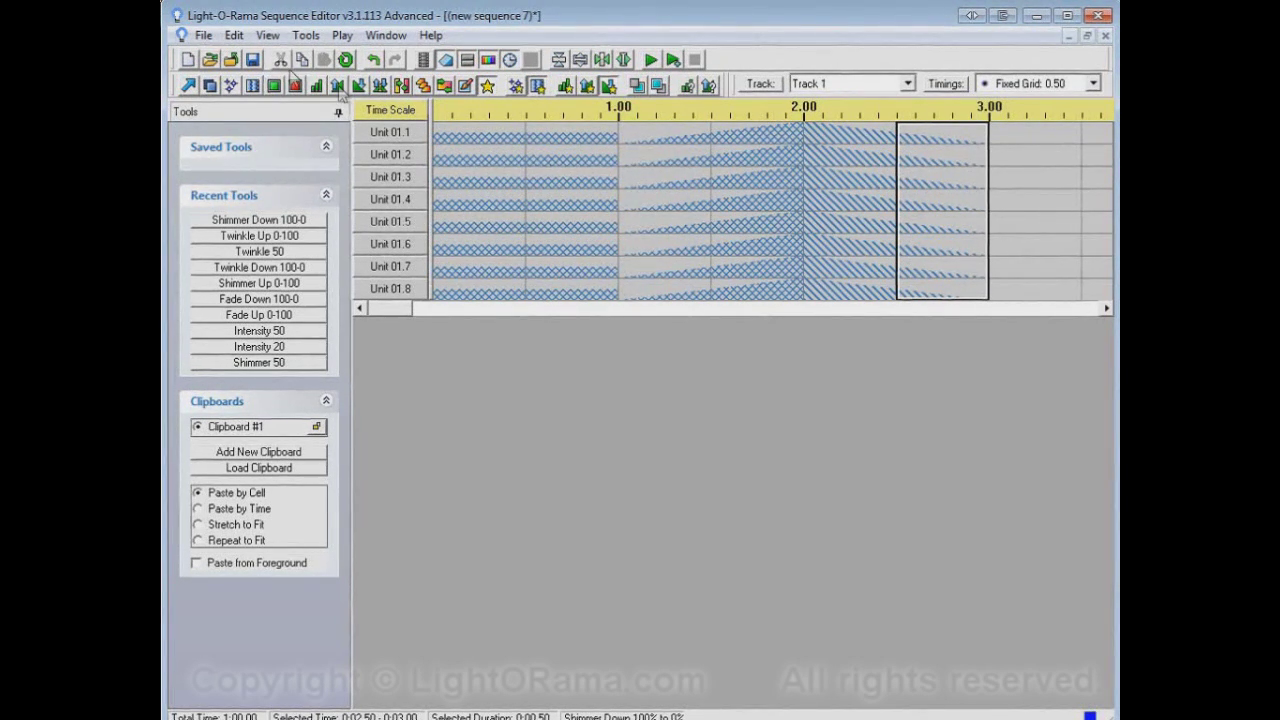
Cover all units with shimmer 1.00–3.00, twinkle 1.00–2.00, and 50% twinkle from 2.00.
left_click(254, 87)
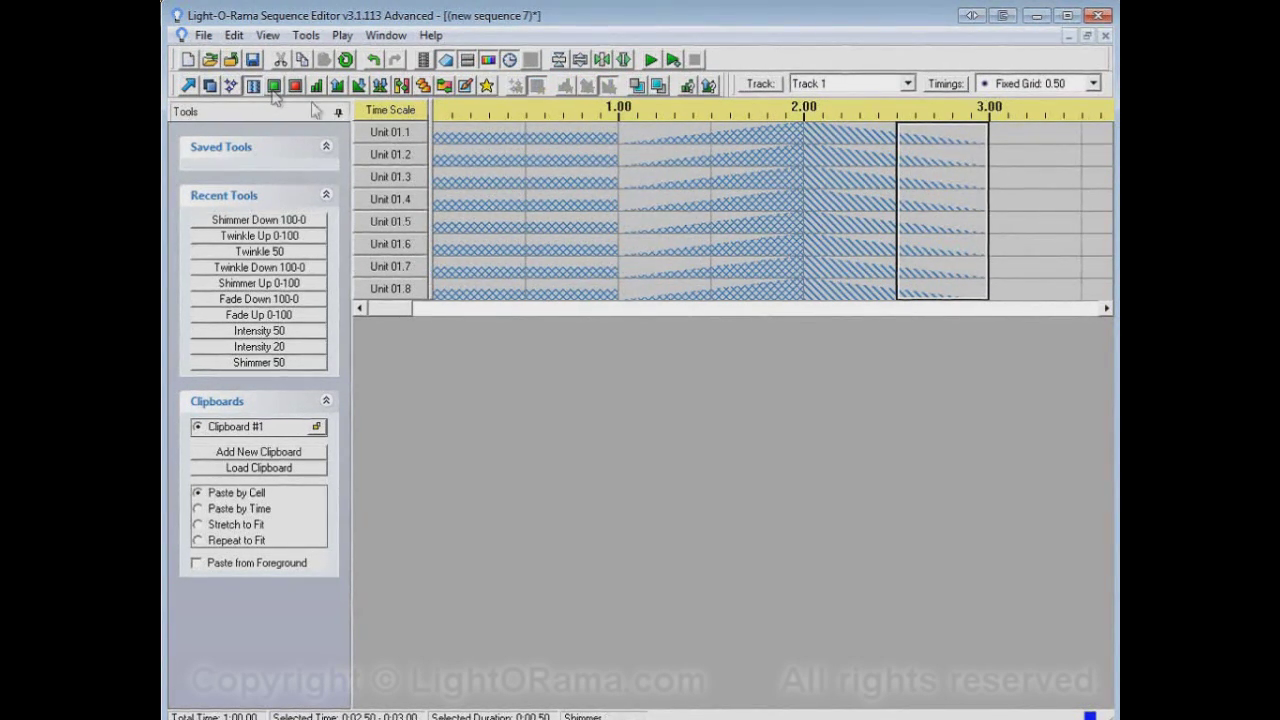
left_click_drag(630, 131, 946, 298)
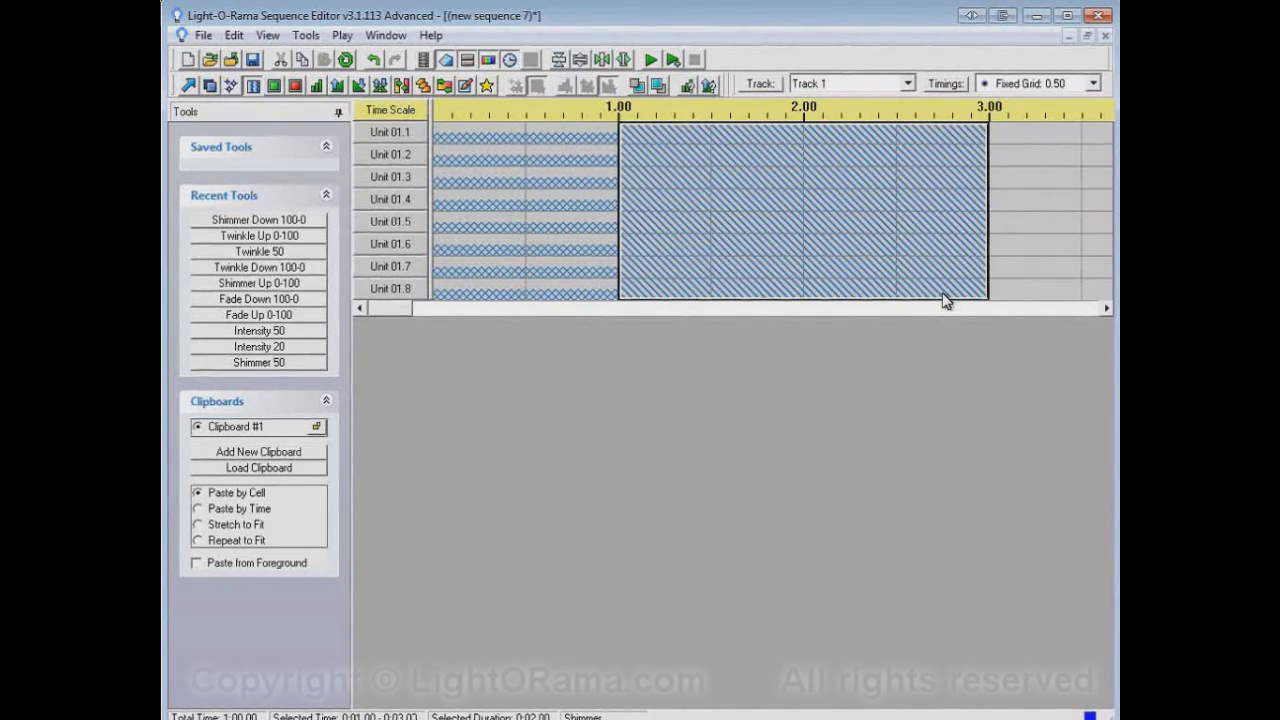
left_click(233, 86)
left_click_drag(634, 143, 767, 296)
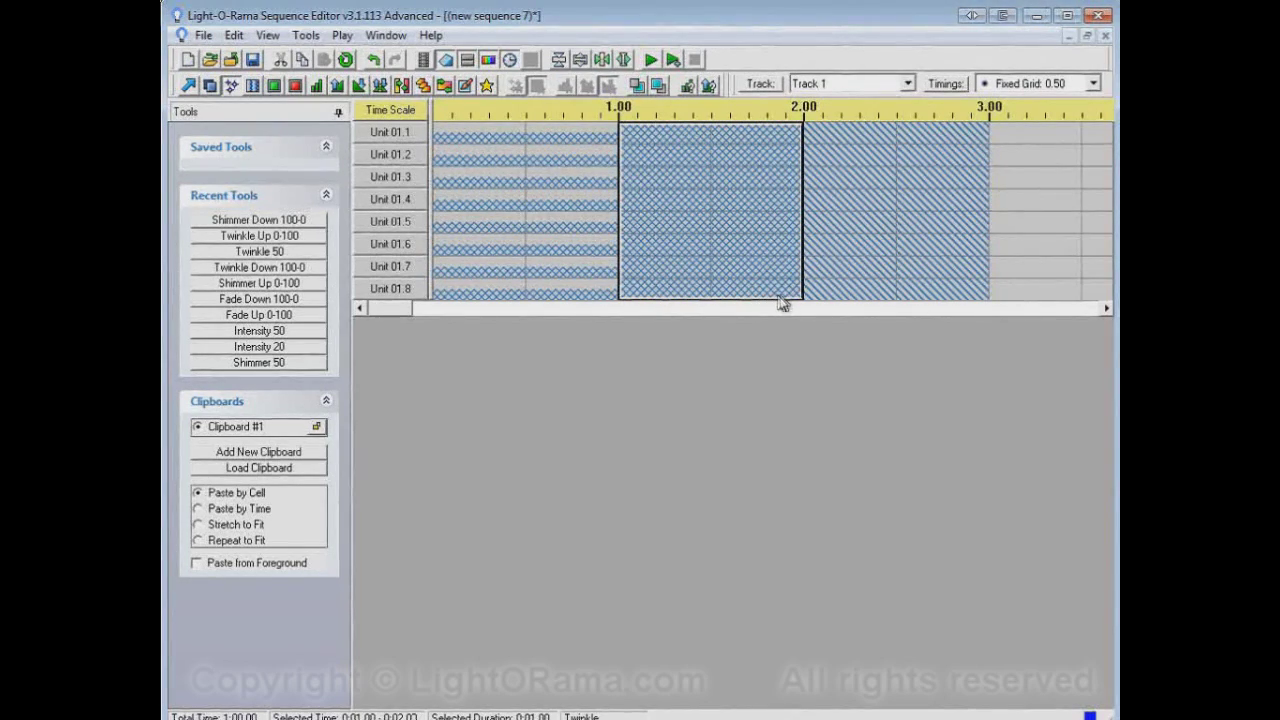
left_click(487, 87)
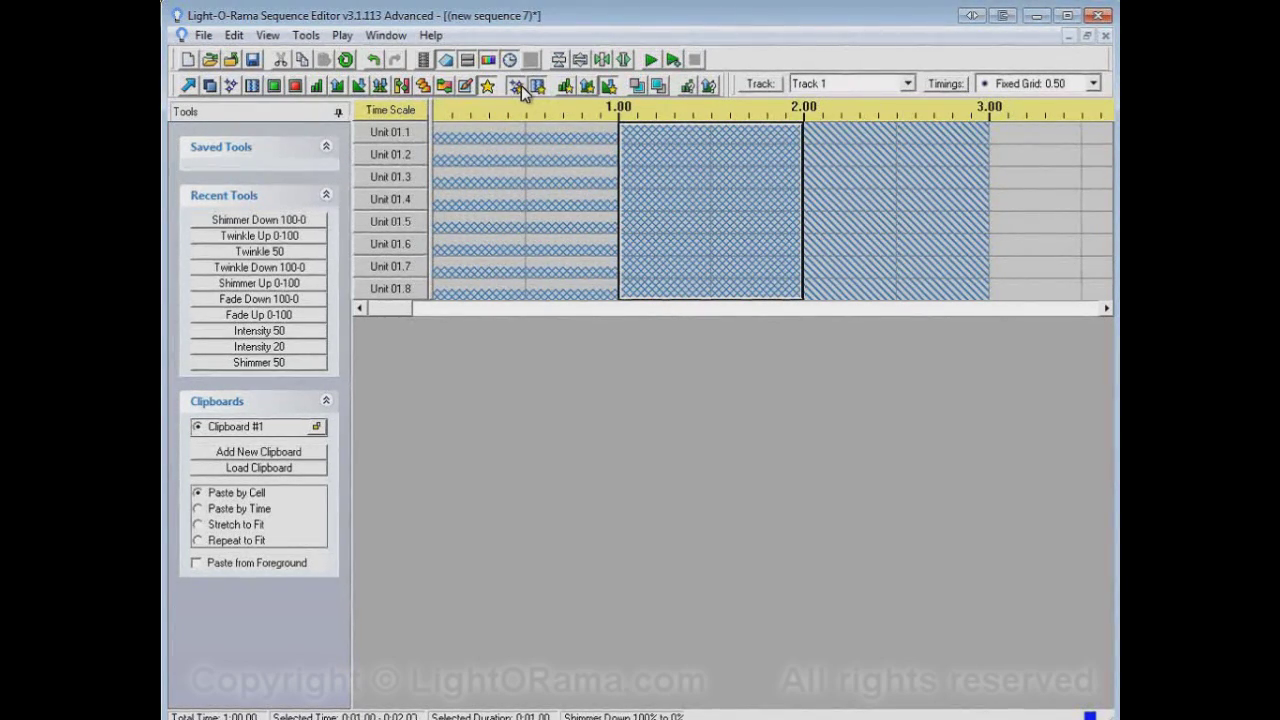
left_click(521, 85)
left_click_drag(813, 133, 984, 298)
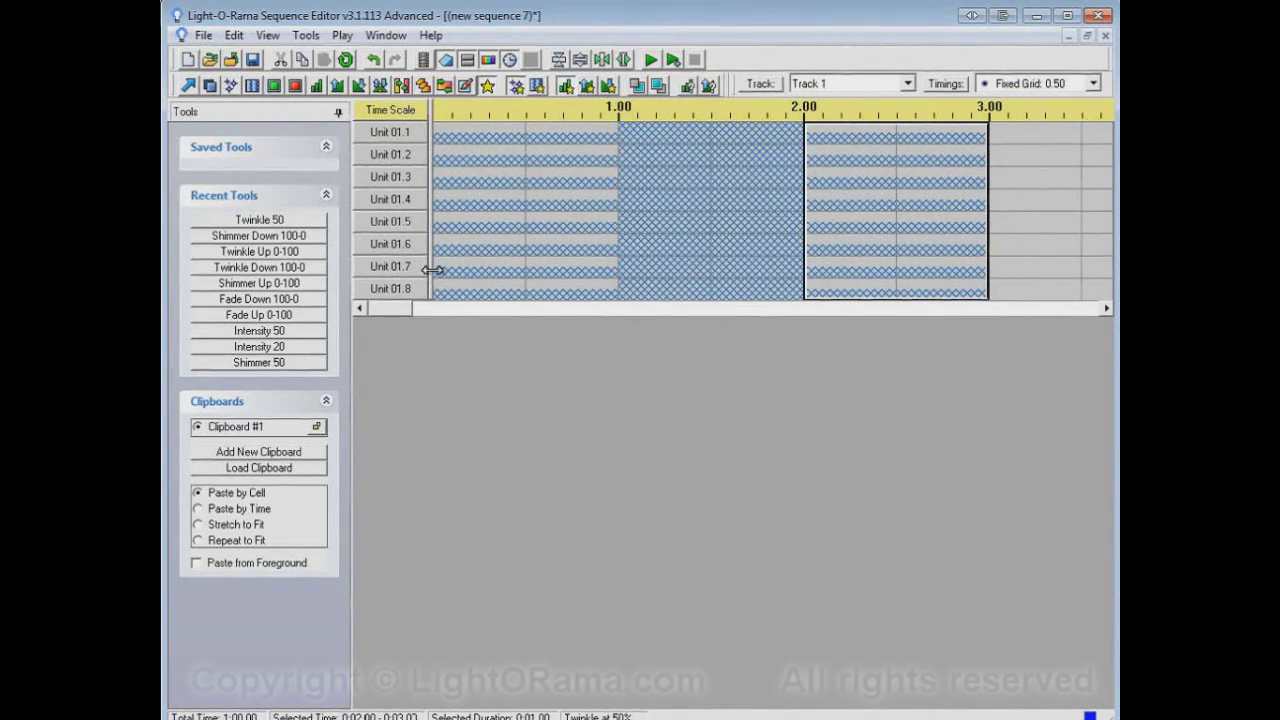
left_click(650, 60)
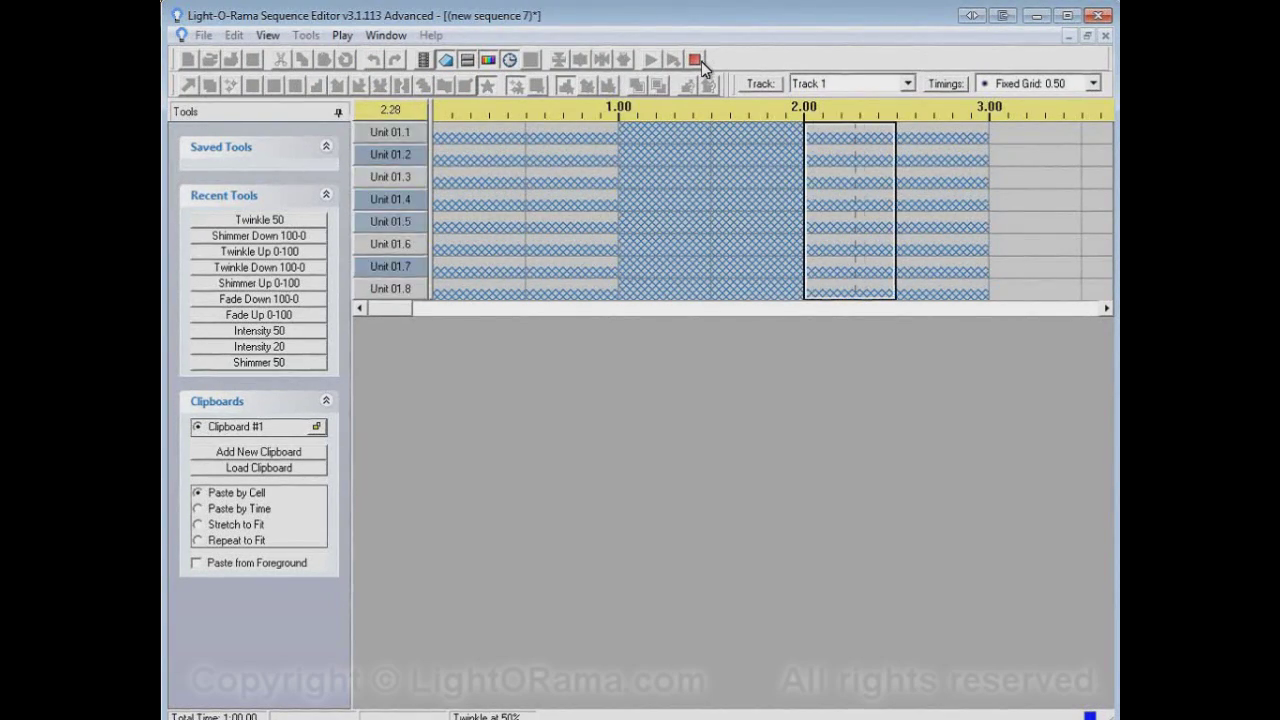
left_click(699, 61)
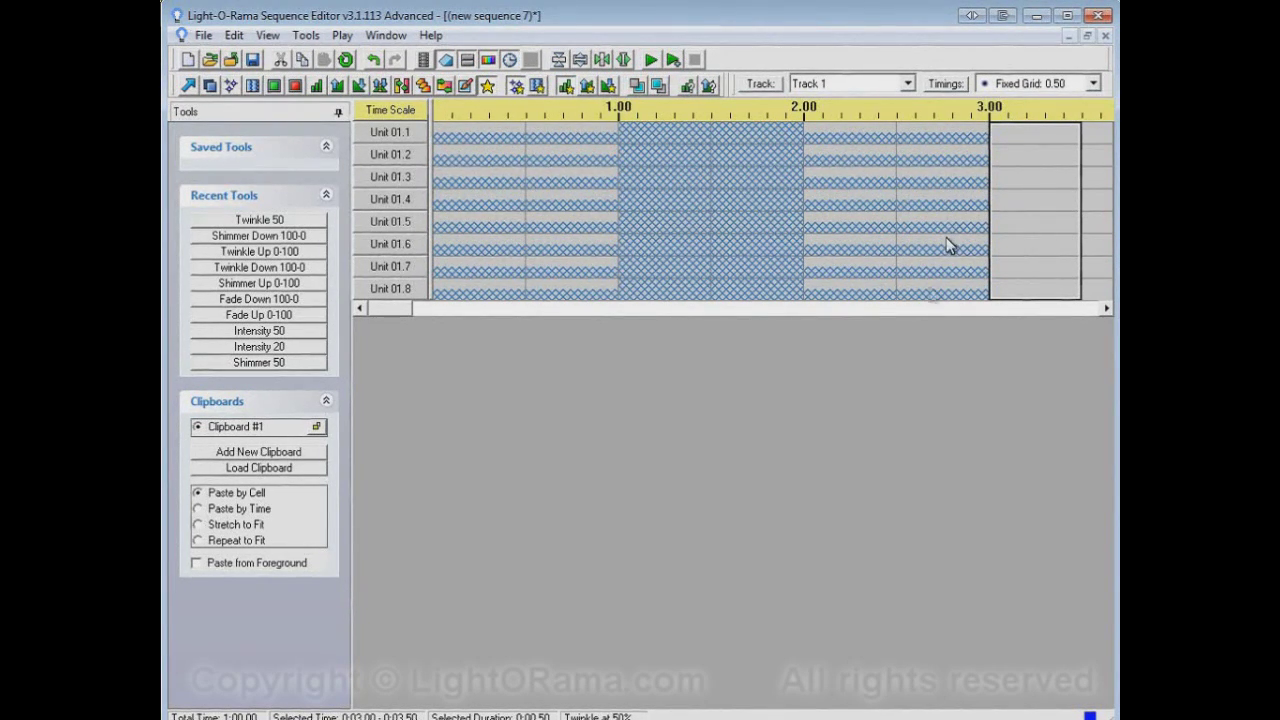
Turn off all eight units across the grid, then select Twinkle with the Intensity Tool at 50.
left_click(298, 88)
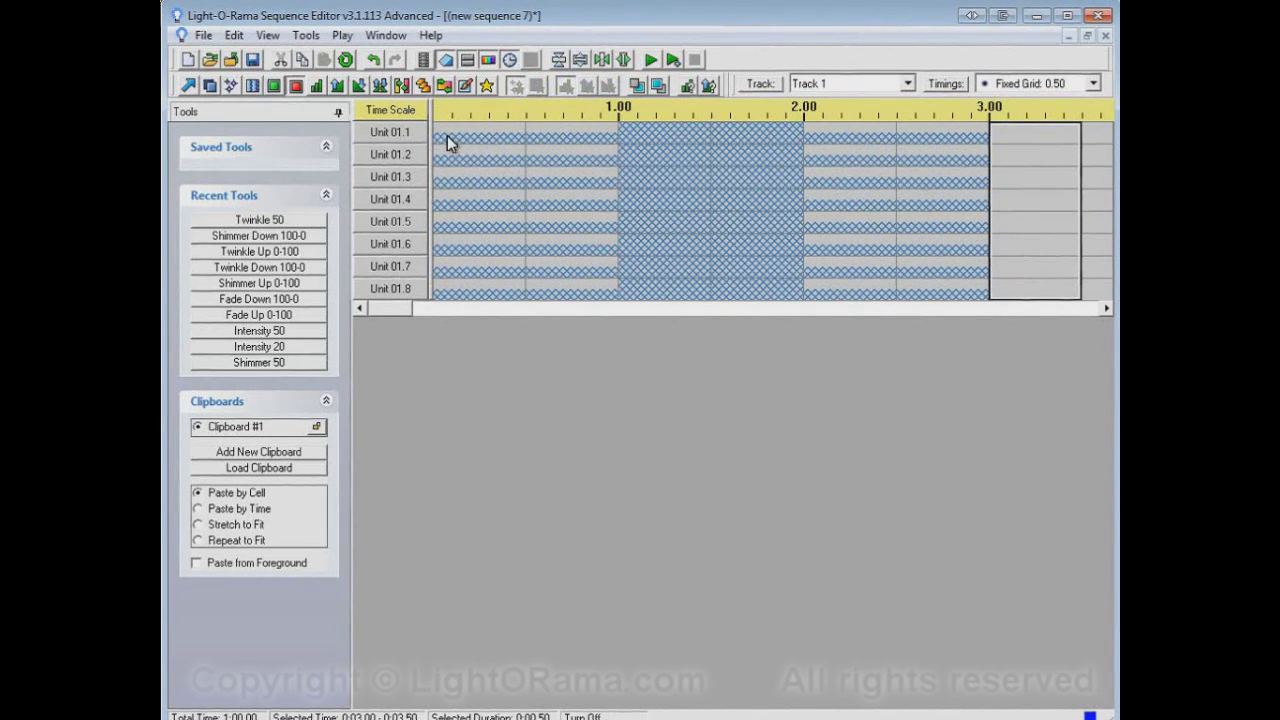
left_click_drag(476, 141, 1028, 316)
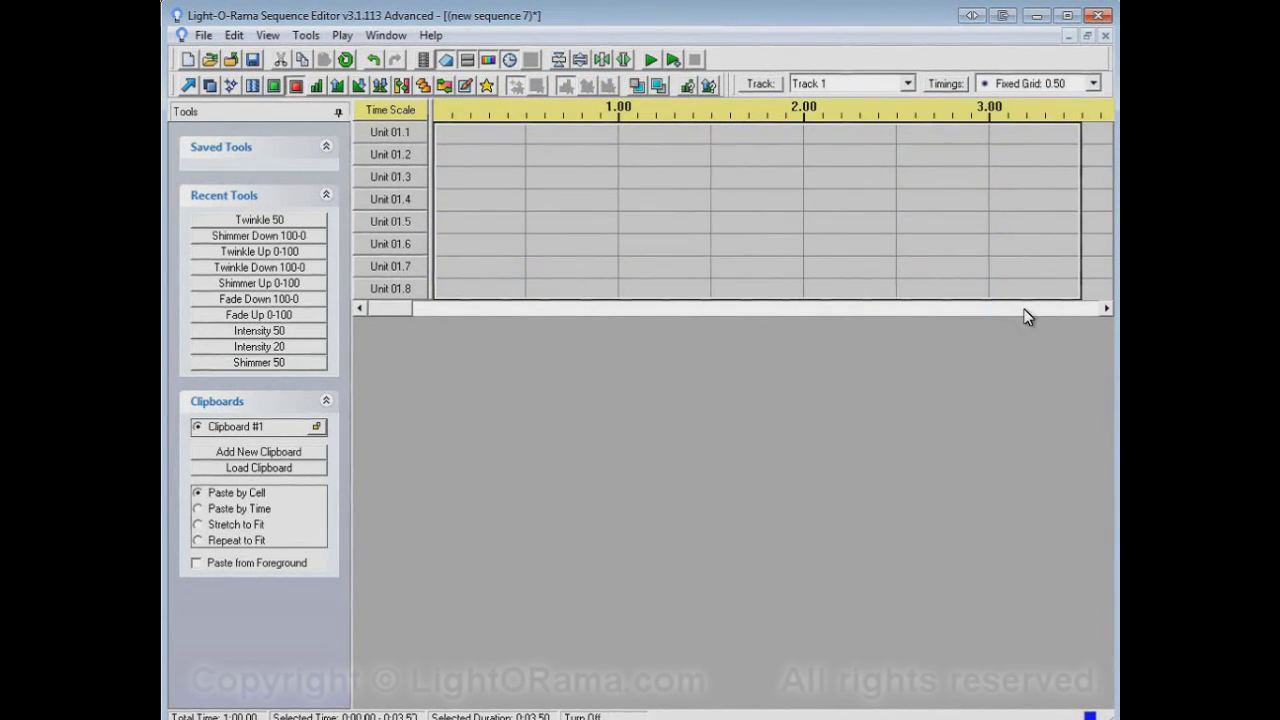
left_click(487, 85)
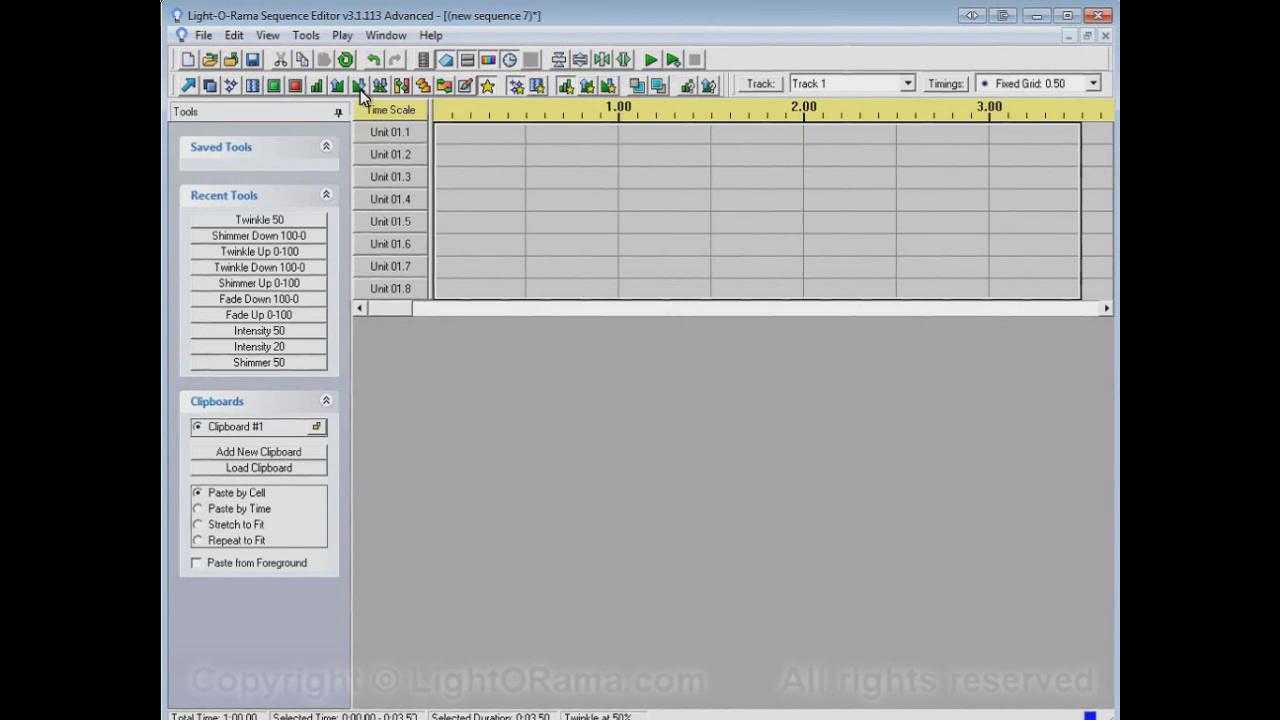
left_click(684, 87)
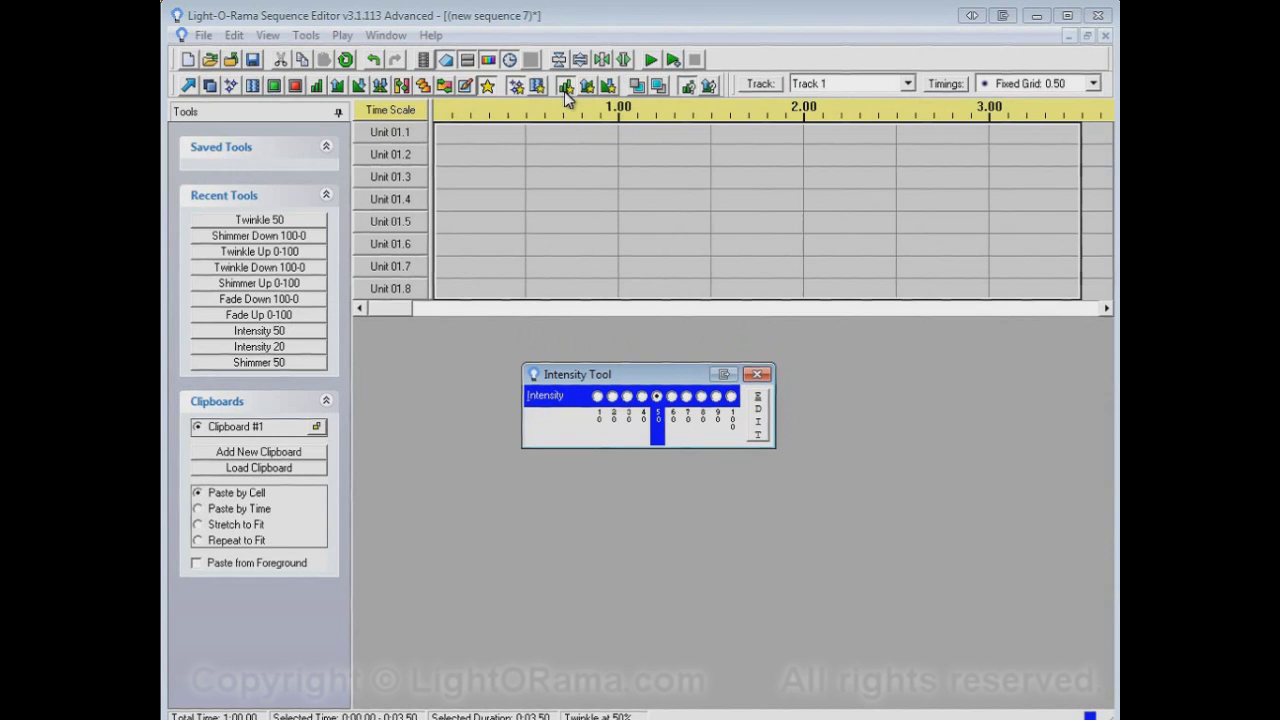
Twinkle Unit 01.3 from 0.00 to 0.50, at 30% to 2.00, and at 70% to 3.50.
left_click(485, 180)
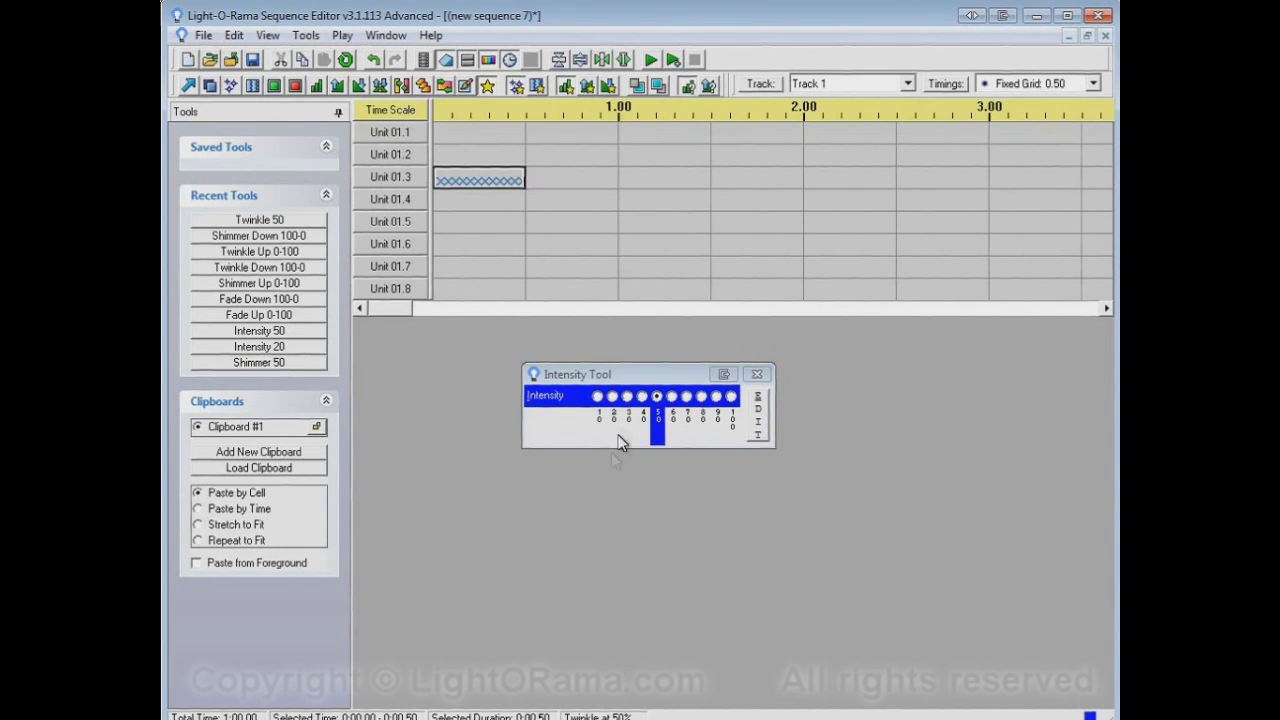
left_click(627, 397)
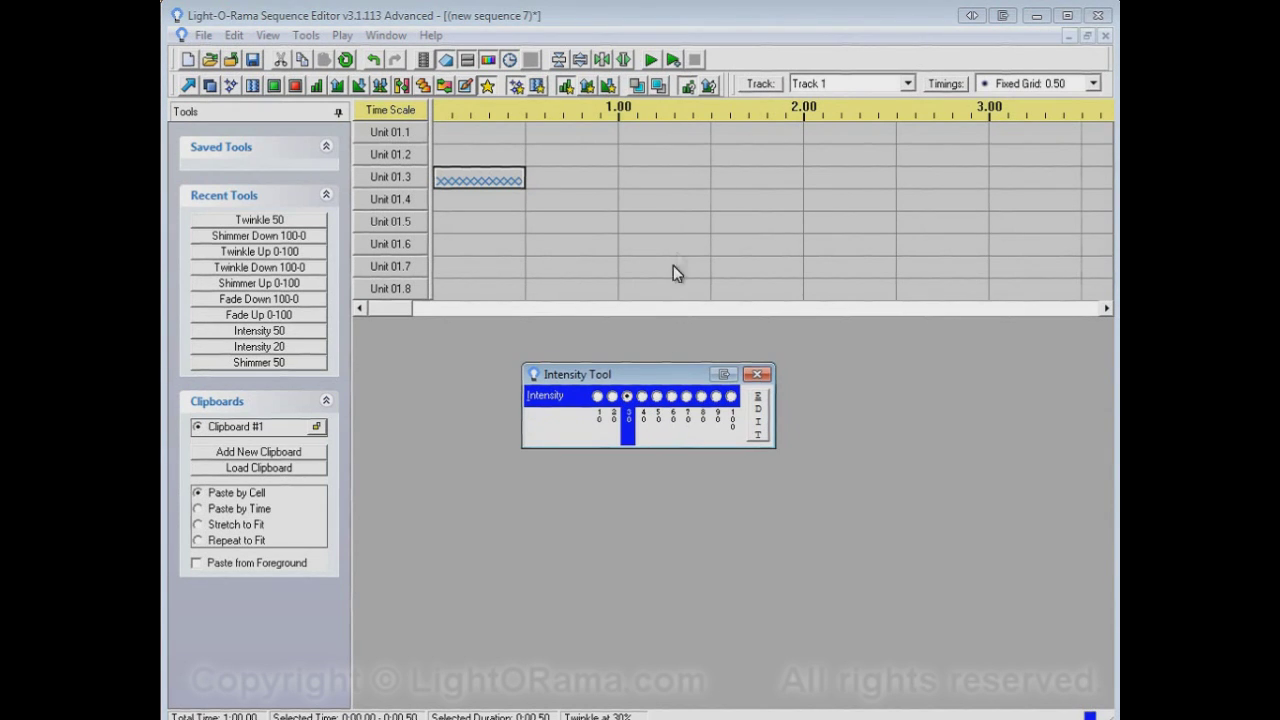
left_click_drag(569, 183, 720, 185)
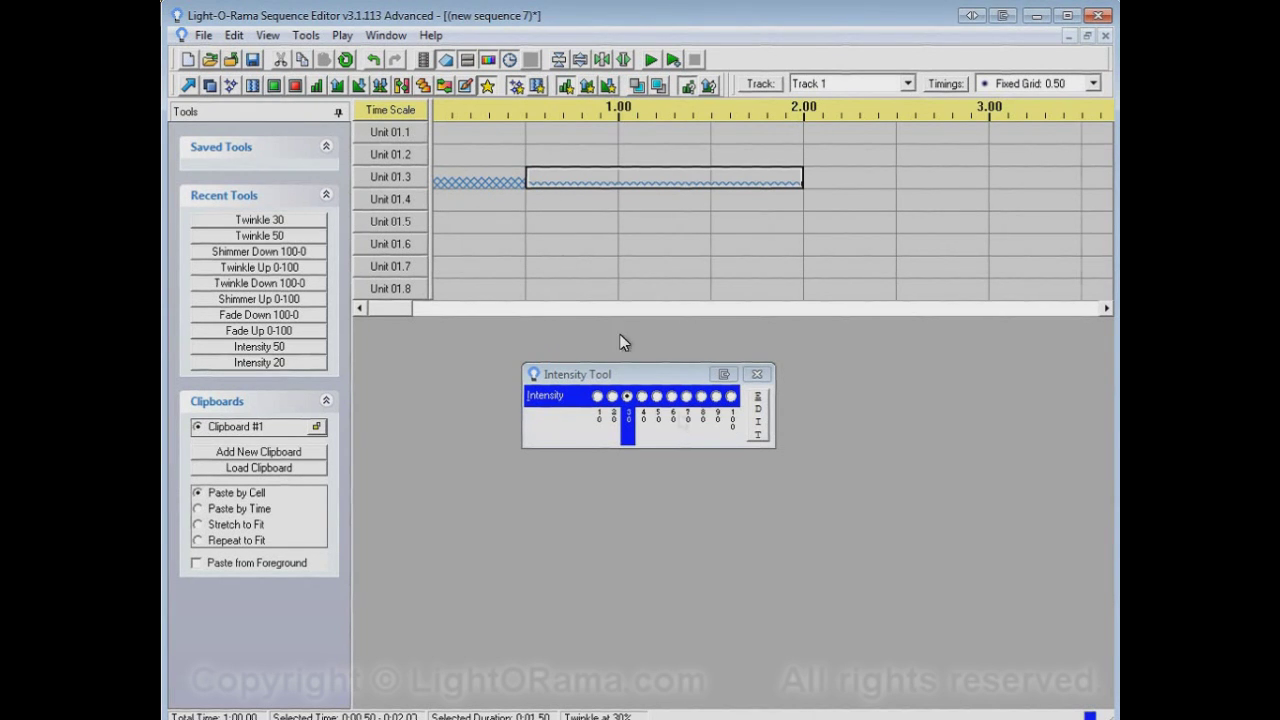
left_click(686, 397)
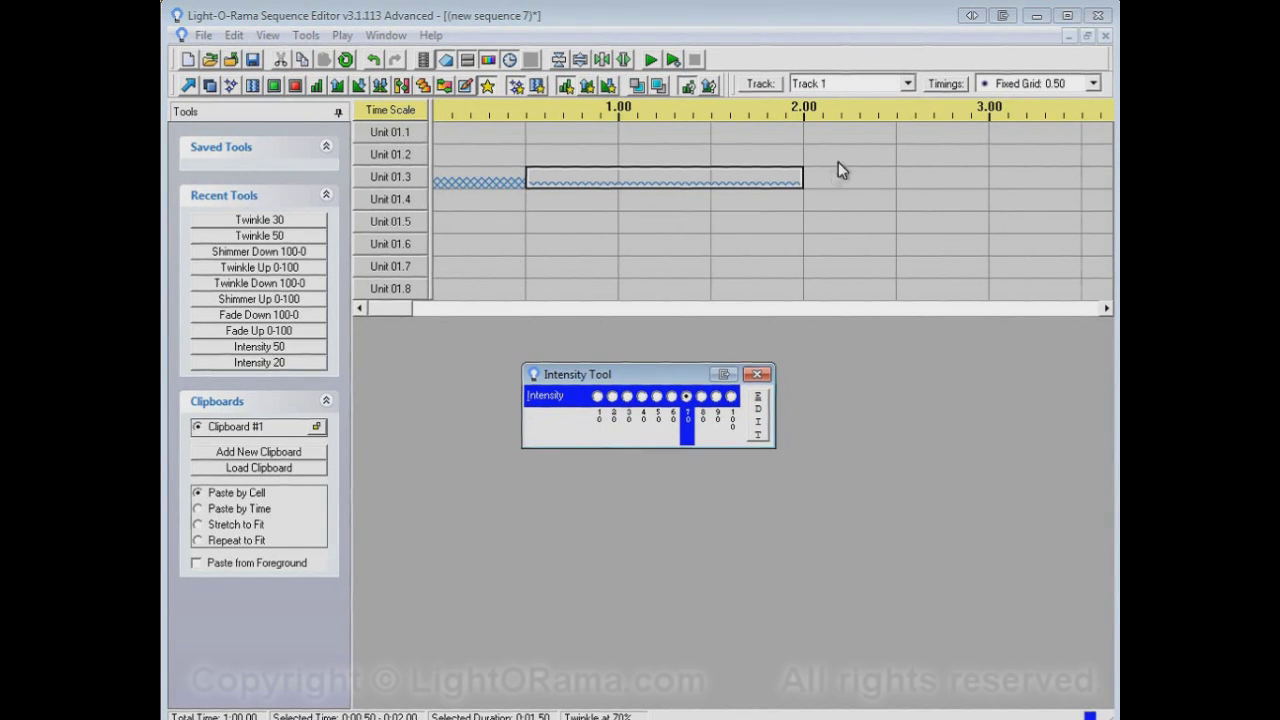
left_click_drag(840, 172, 1000, 190)
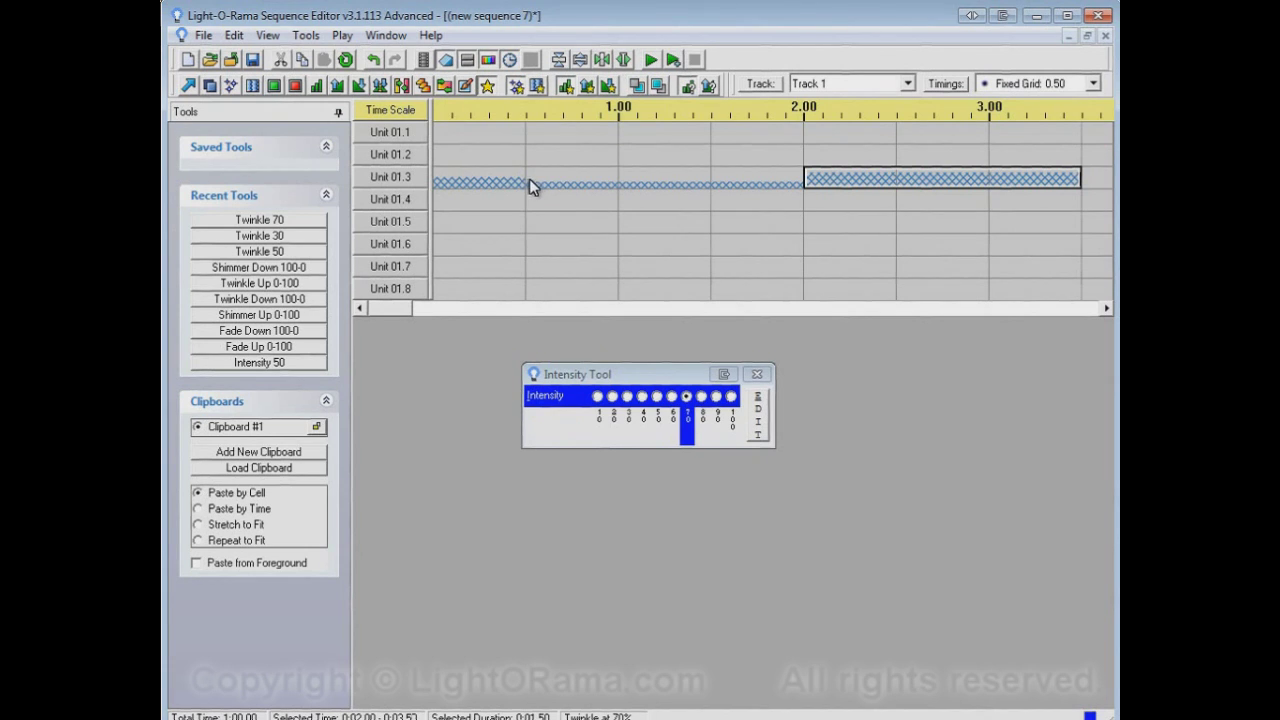
Preview the sequence playback, stop it, and close the Intensity Tool.
left_click(651, 60)
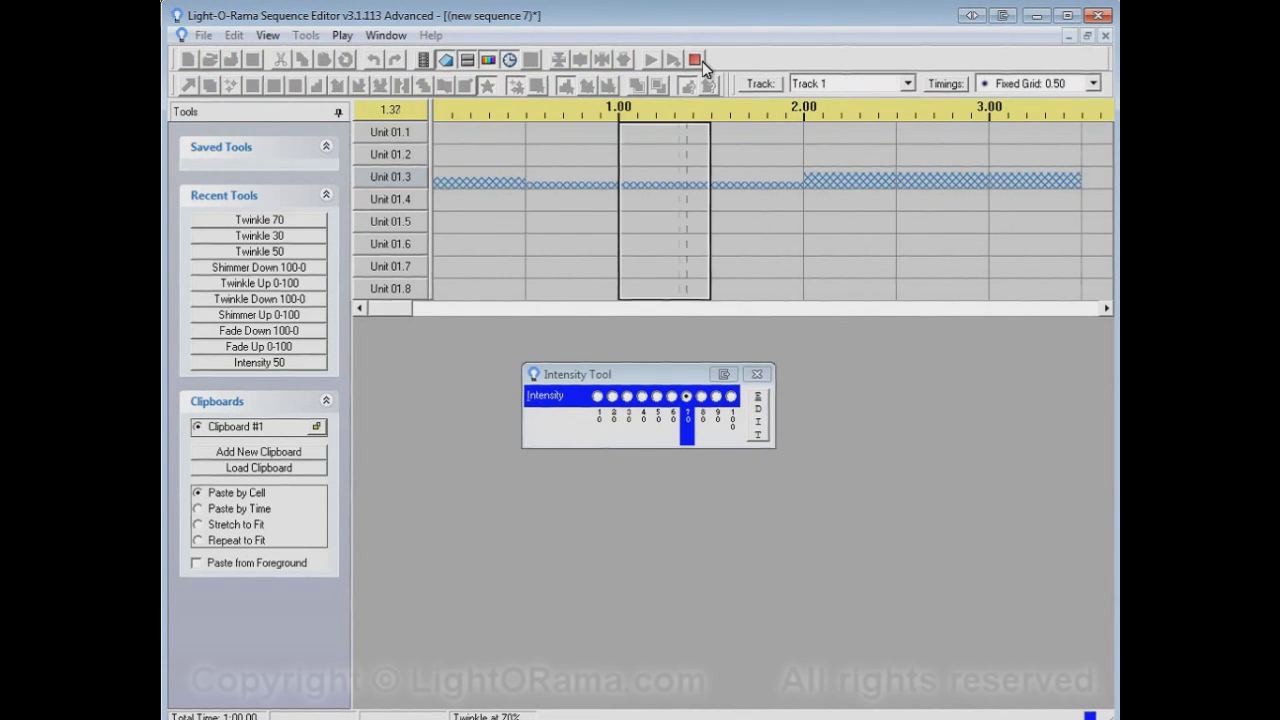
left_click(693, 61)
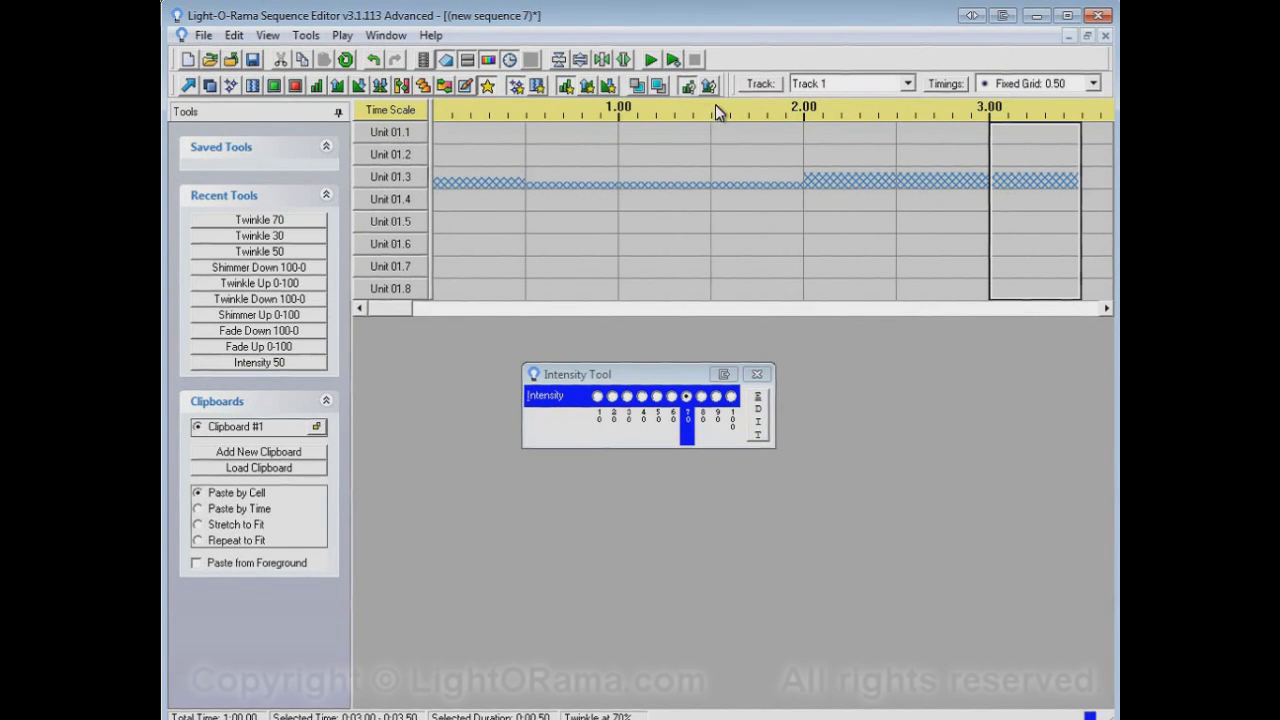
left_click(688, 85)
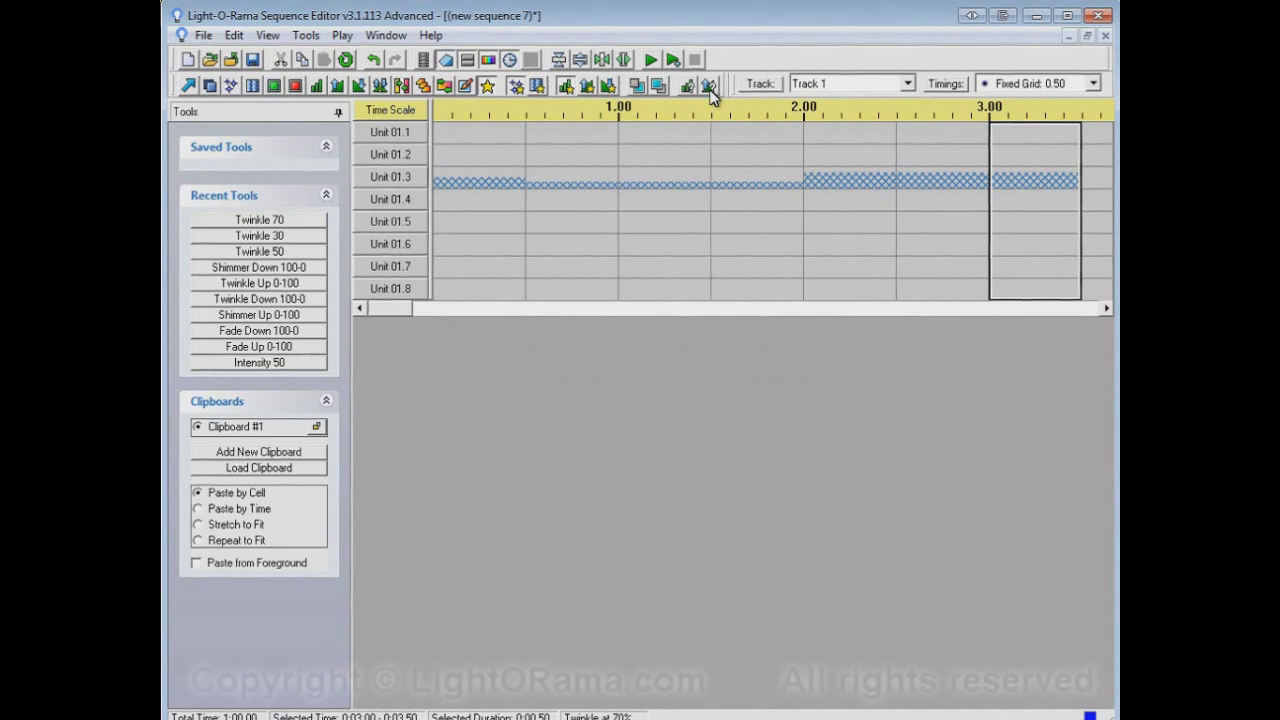
Open the Fade Tool below the grid and select the Shimmer Up effect.
left_click(710, 86)
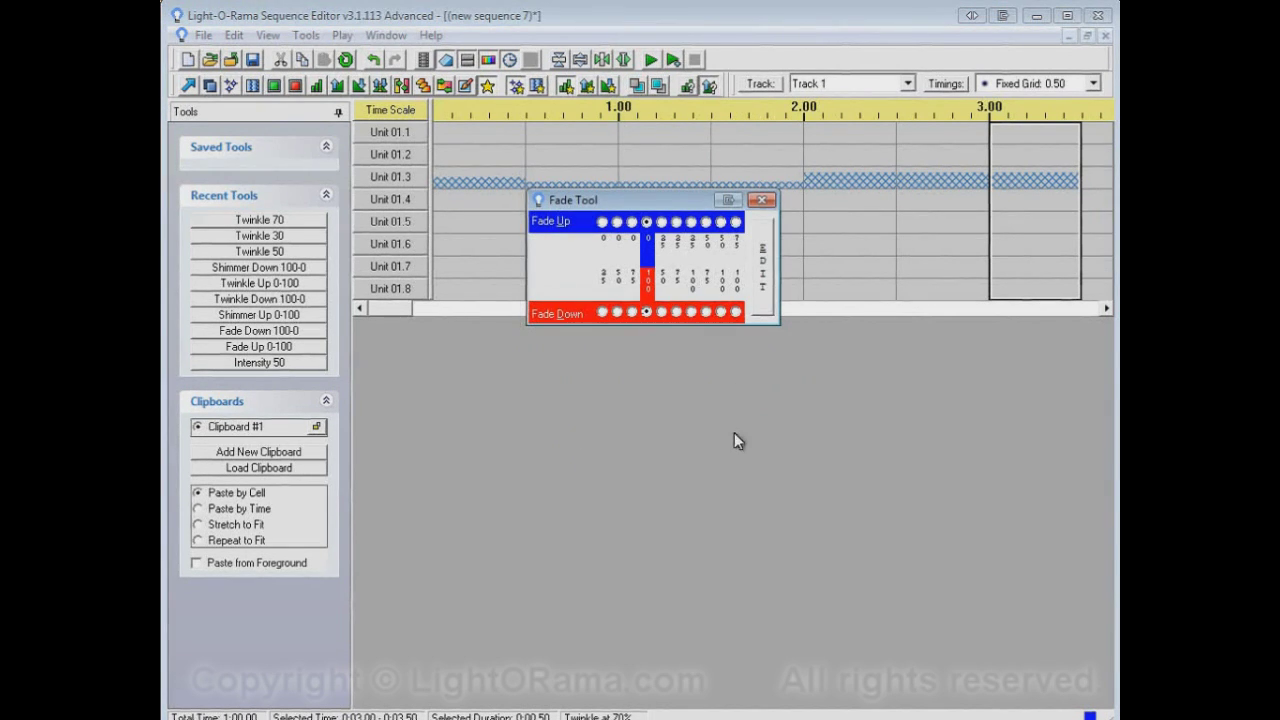
left_click_drag(657, 198, 658, 381)
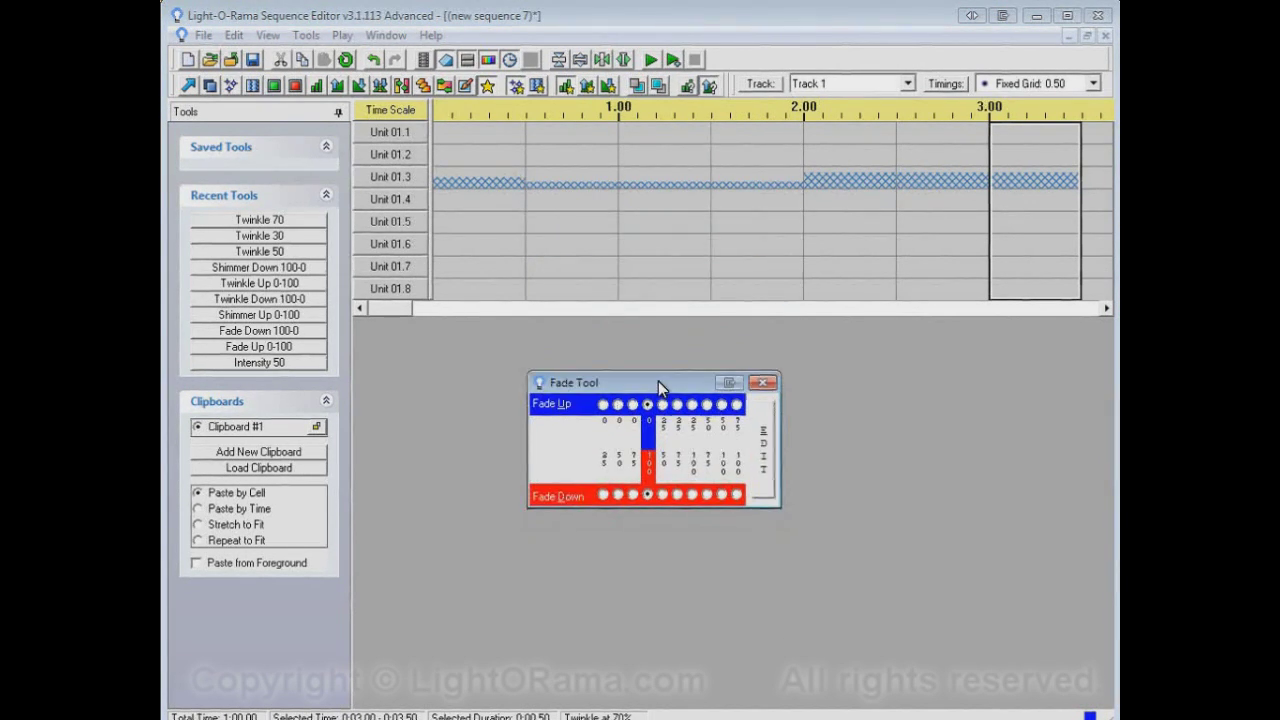
left_click(539, 86)
left_click(588, 88)
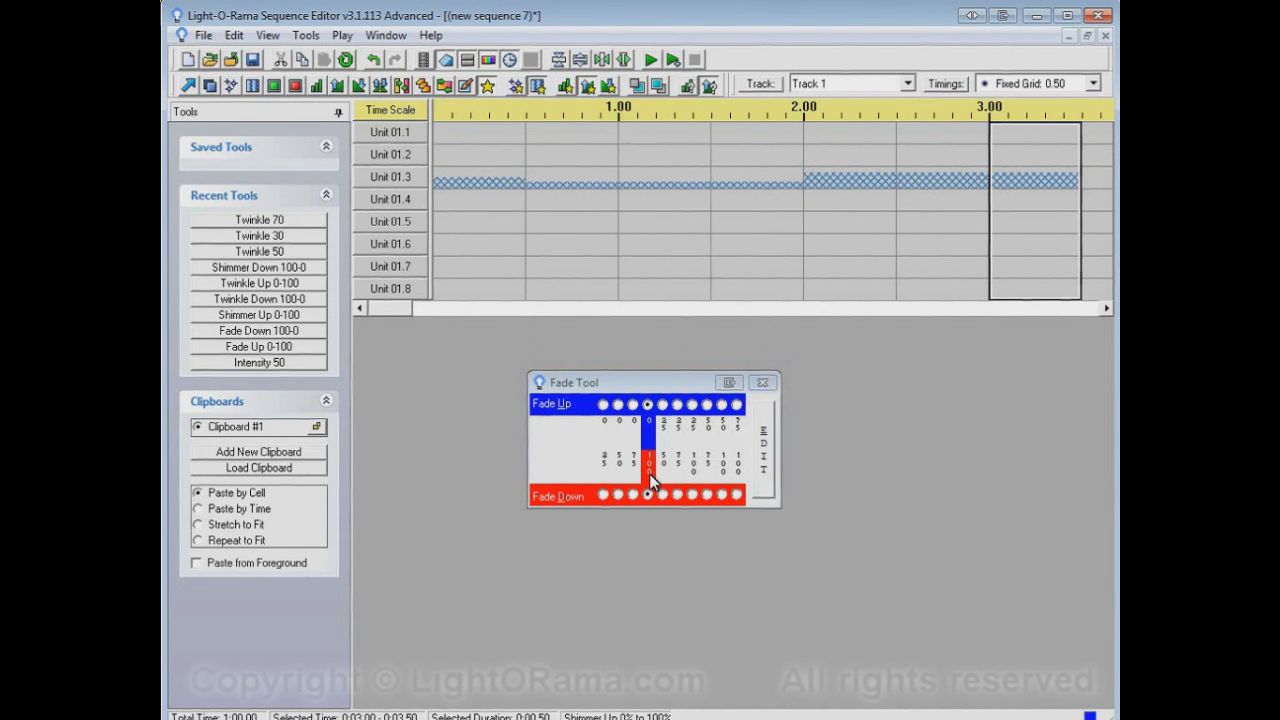
Shimmer Unit 01.6 up 50–75% to 1.00, 25–75% to 2.00, and 25–50% to 3.00.
left_click(707, 404)
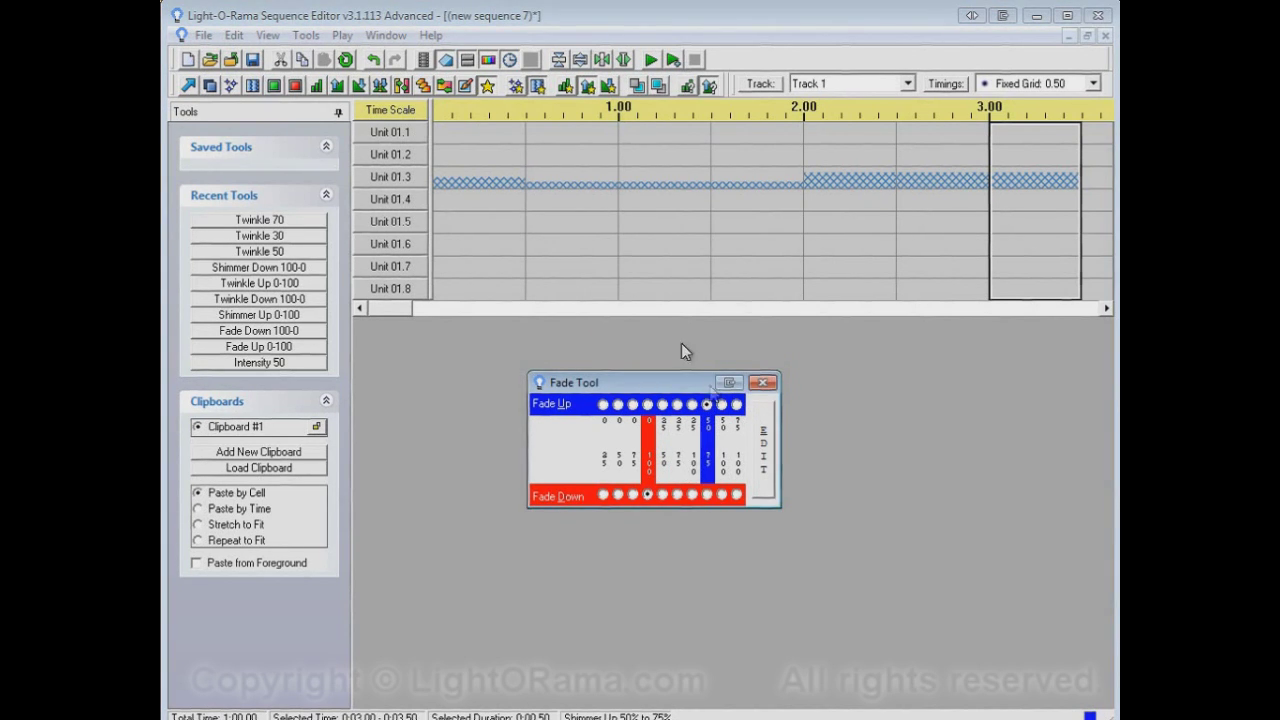
left_click_drag(511, 250, 553, 251)
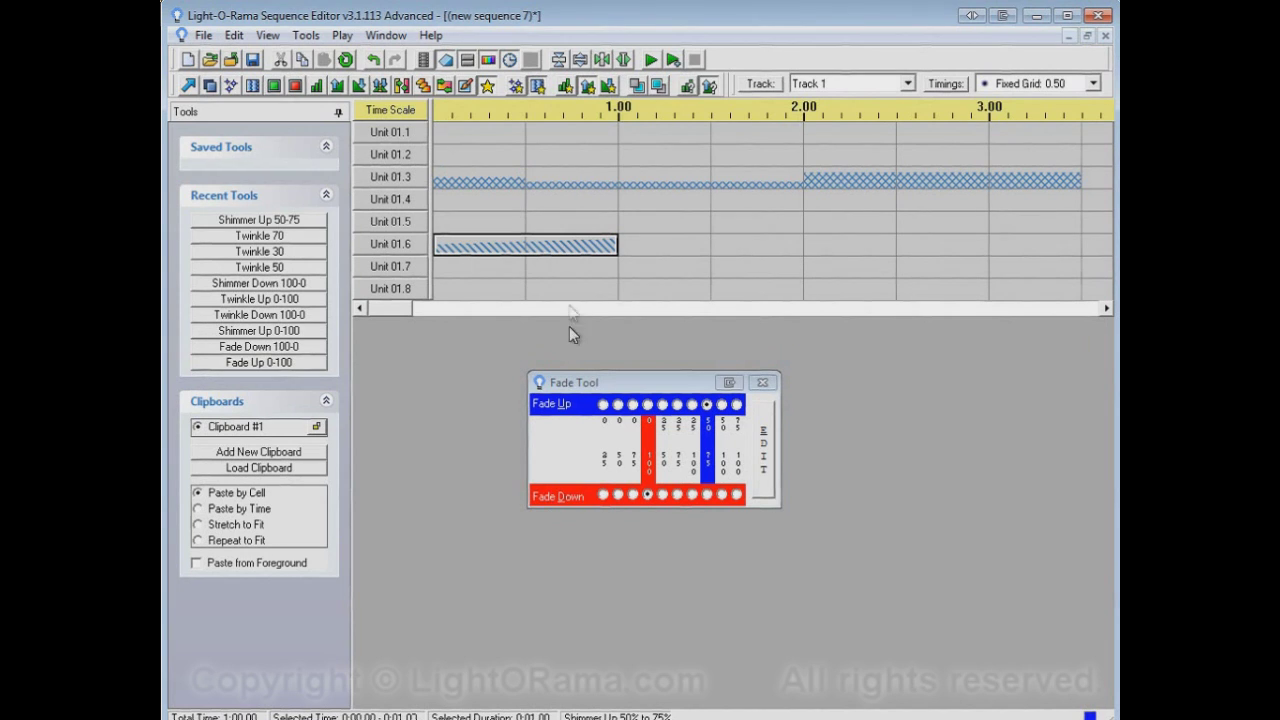
left_click(677, 404)
left_click_drag(634, 252, 733, 256)
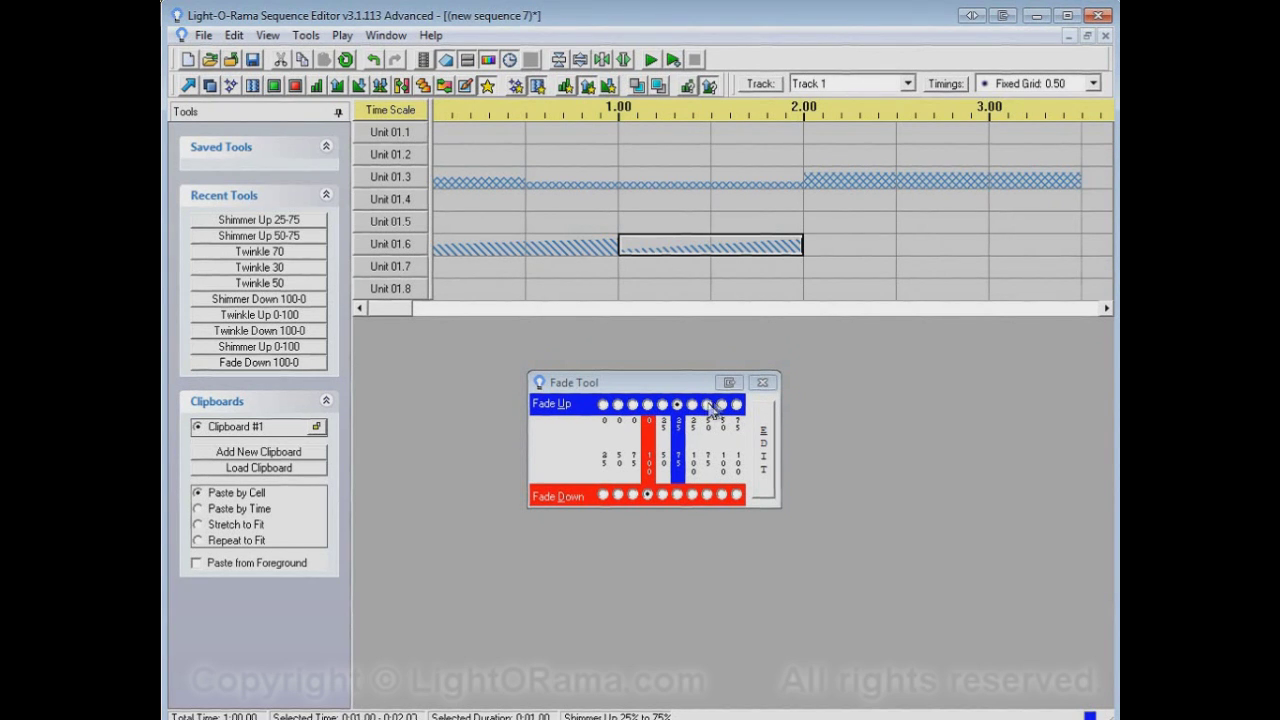
left_click(662, 404)
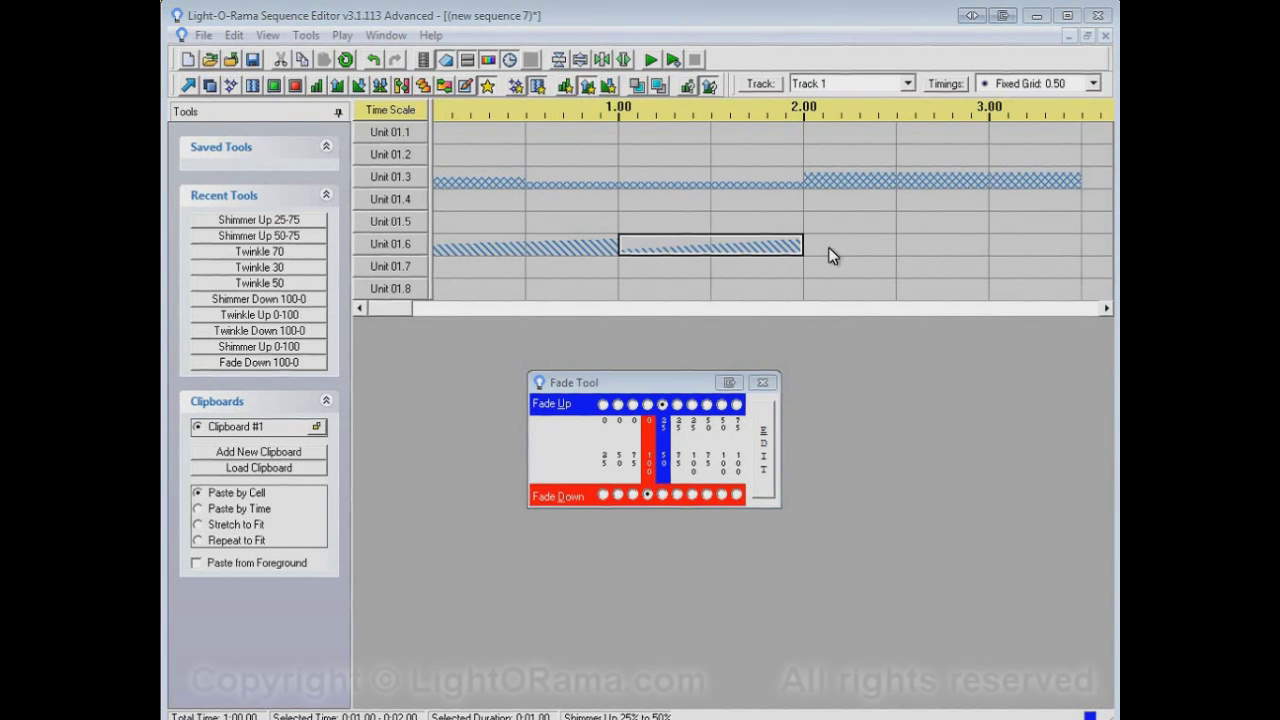
left_click_drag(829, 254, 914, 254)
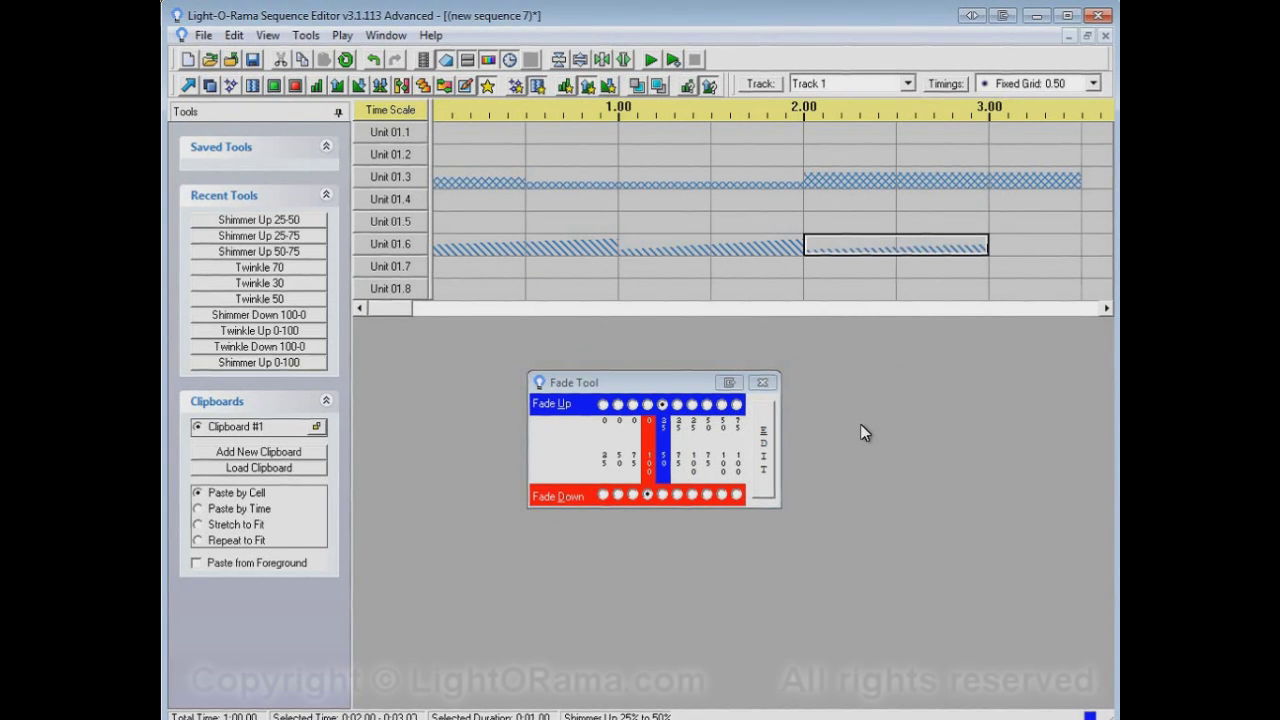
left_click(610, 87)
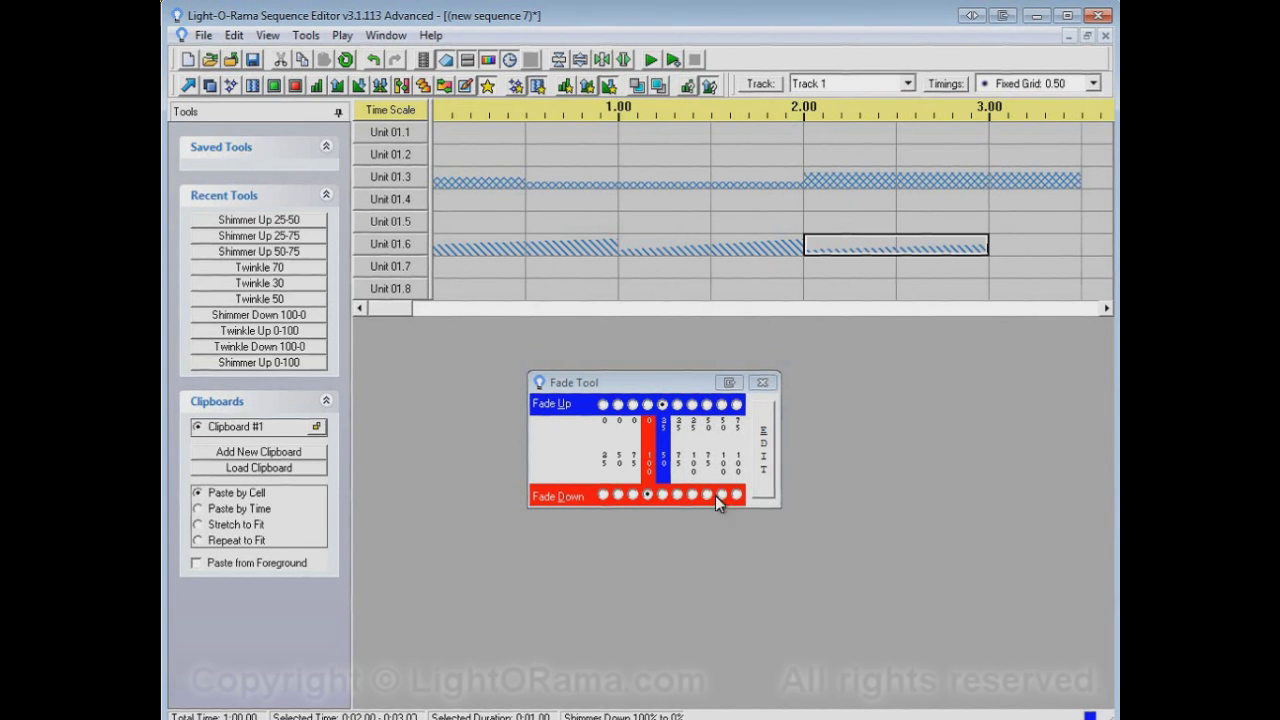
Shimmer Unit 01.8 down 50–0% at 0.50–1.00 and 75–50% at 1.50–2.00.
left_click(619, 495)
left_click(556, 288)
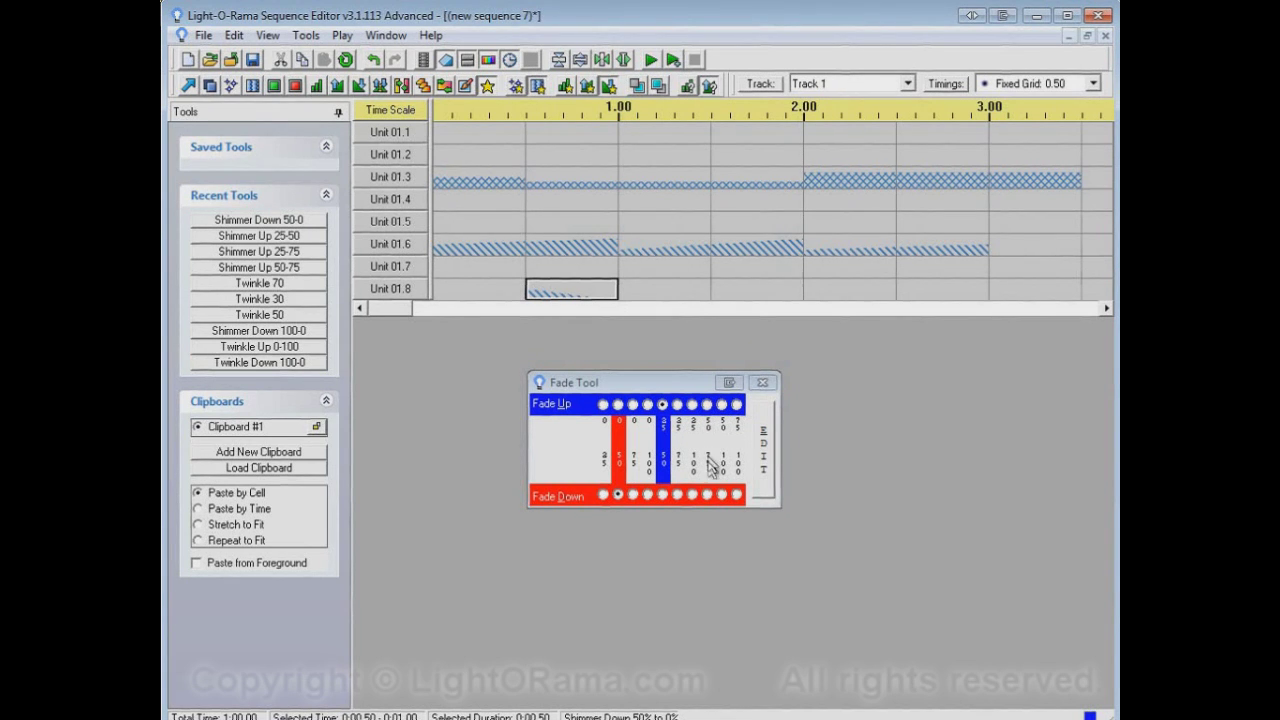
left_click(709, 495)
left_click(737, 291)
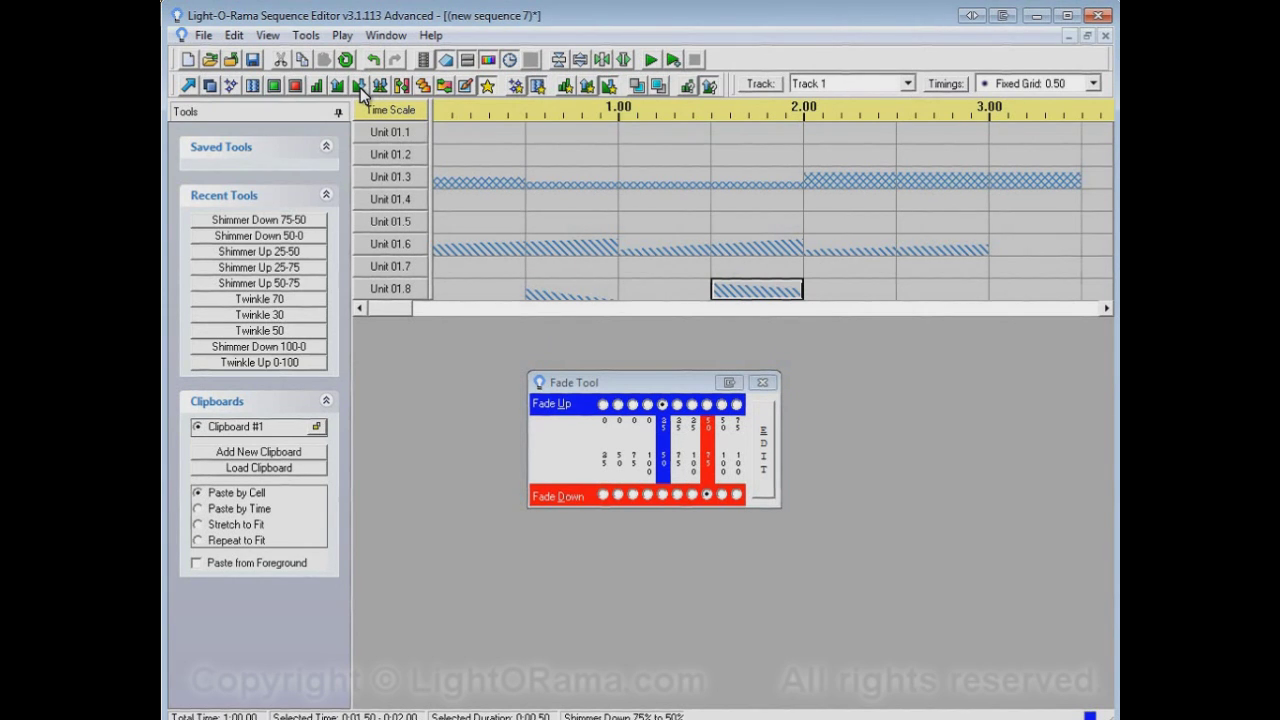
left_click(766, 458)
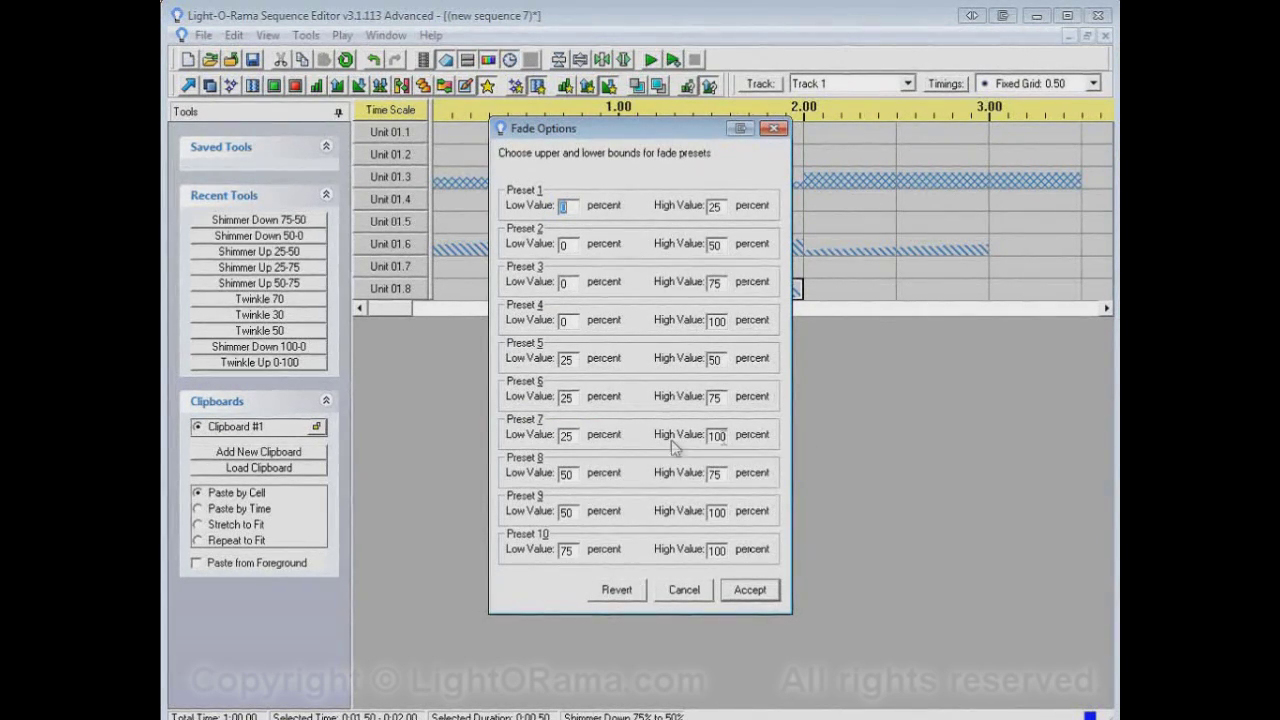
left_click(690, 590)
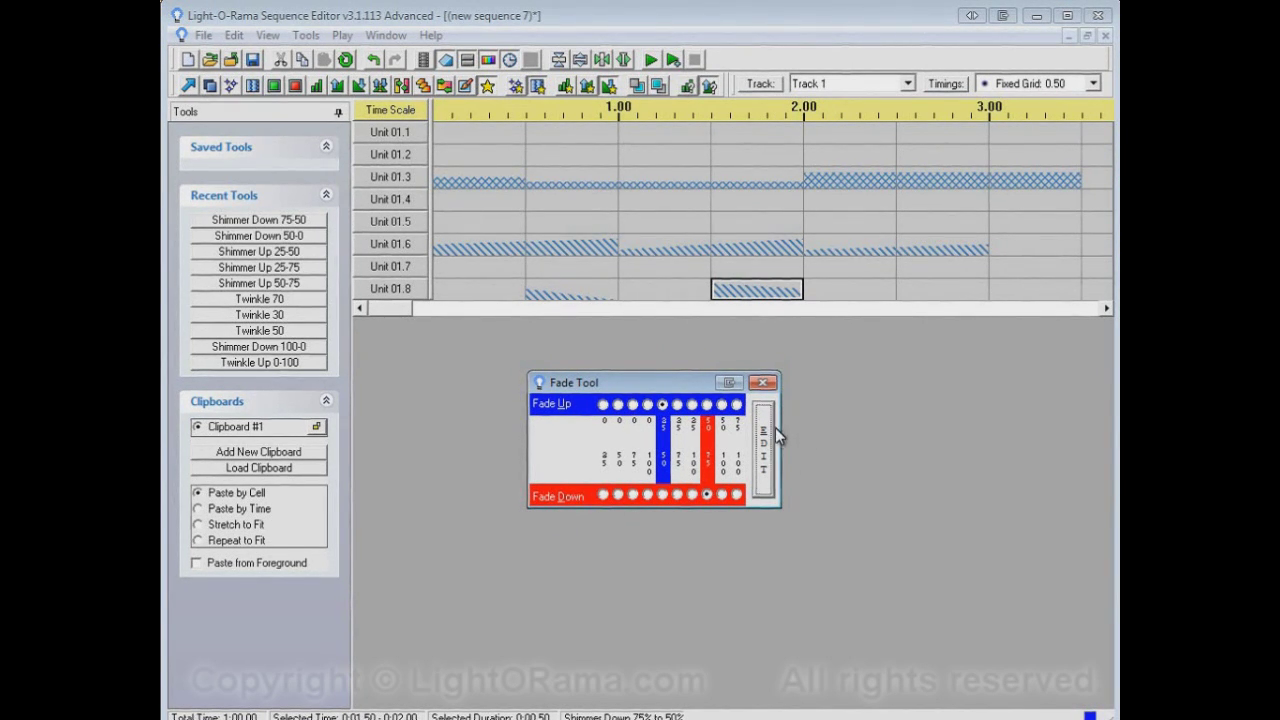
Replace the Fade Tool with the Intensity Tool, currently set at 70.
left_click(714, 88)
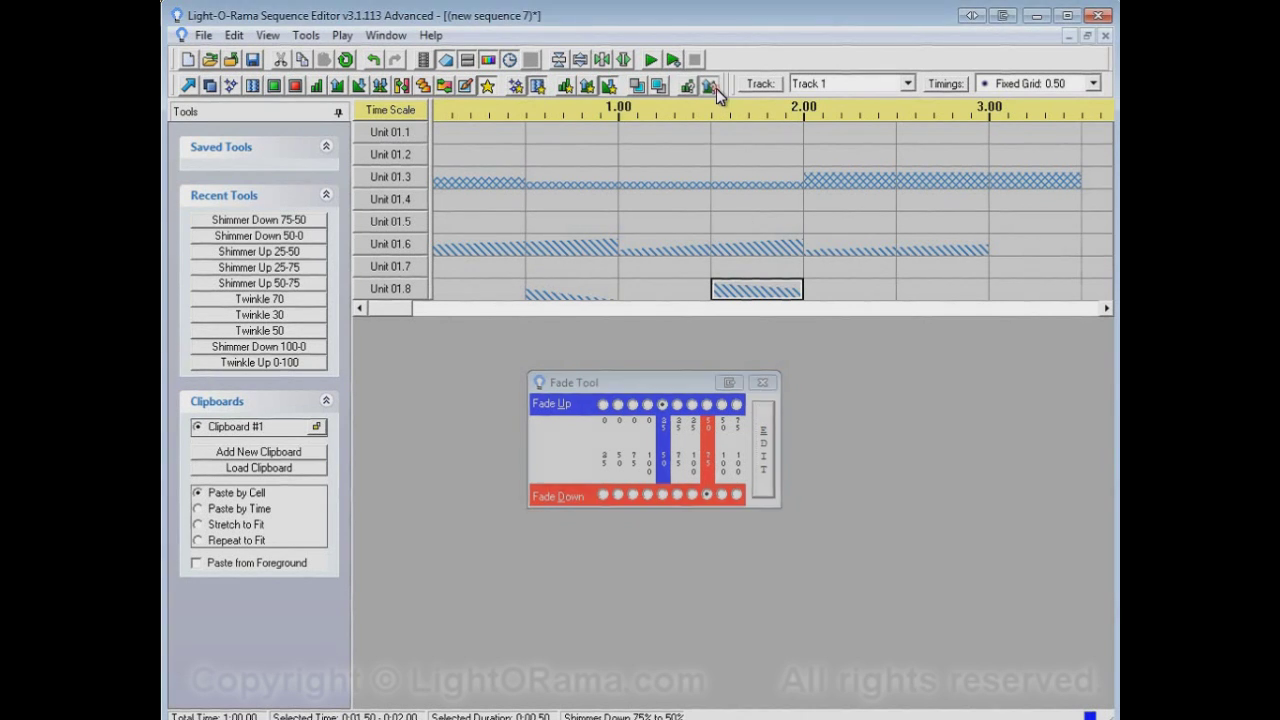
left_click(687, 86)
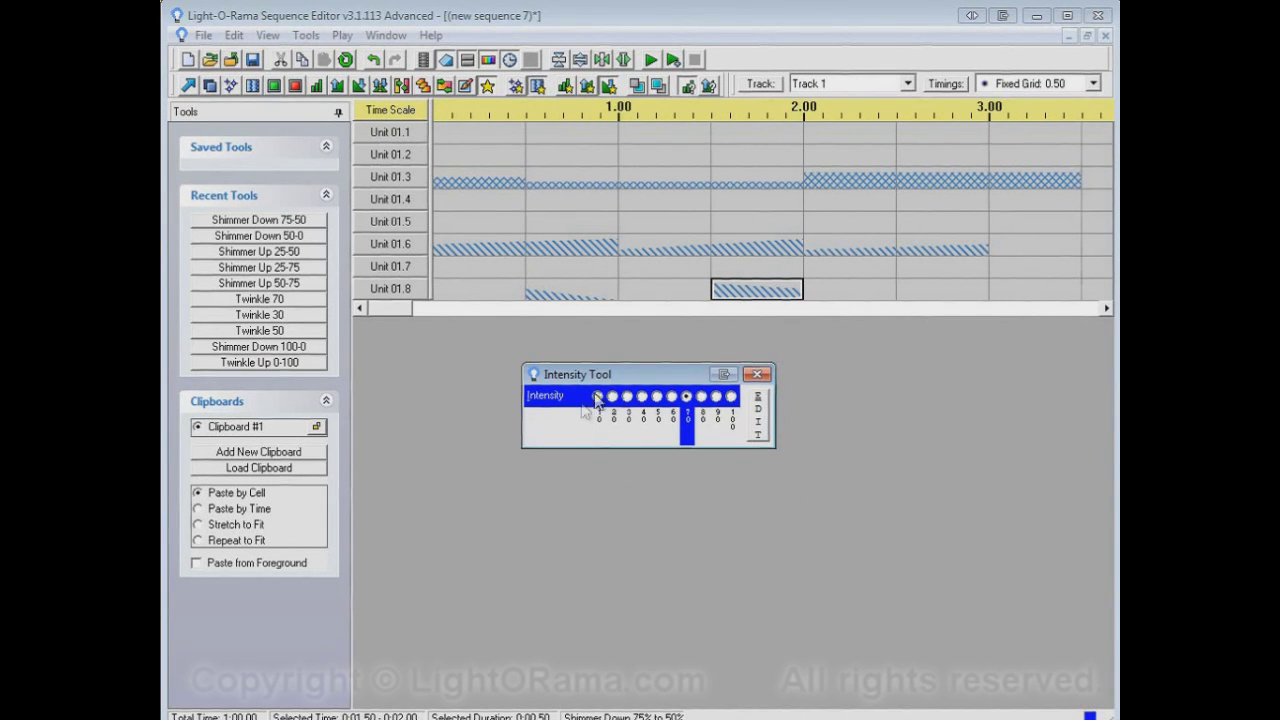